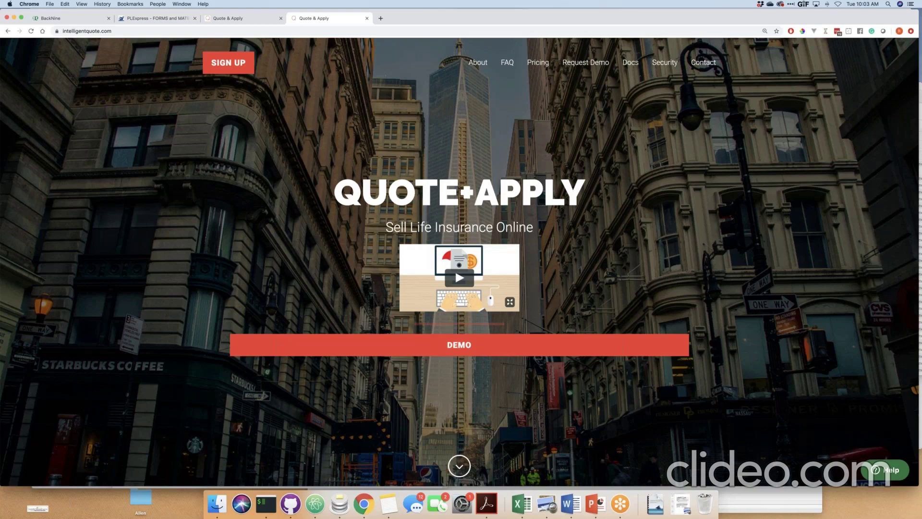
Launch the demo agency's life insurance quote form from the intelligentquote.com homepage.
{"action": "left_click", "coordinate": [531, 345]}
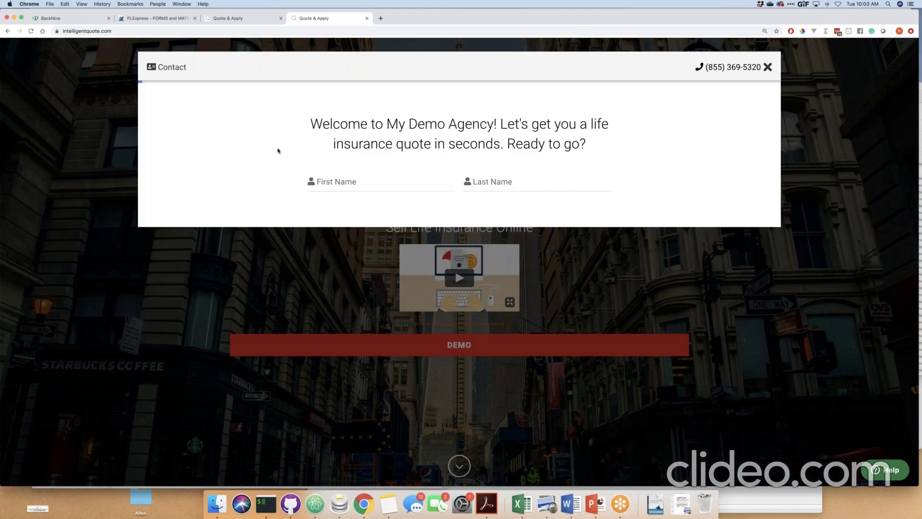
{"action": "left_click", "coordinate": [381, 20]}
{"action": "type", "text": "scf"}
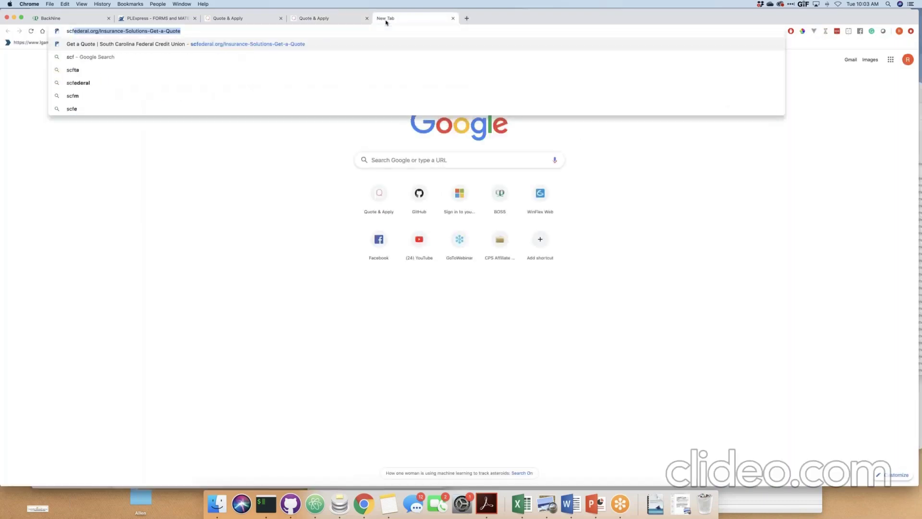
{"action": "key", "text": "Return"}
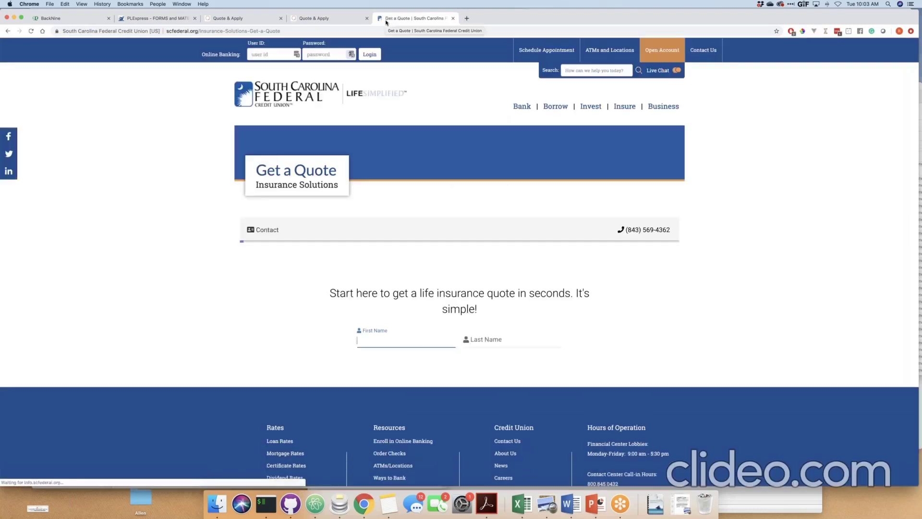
{"action": "left_click", "coordinate": [466, 19]}
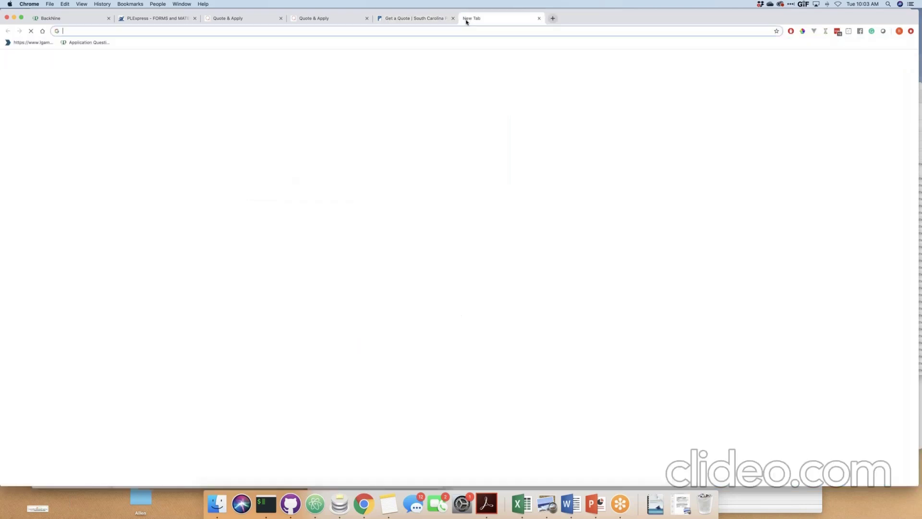
{"action": "type", "text": "moneytips.com/life-insurance-quotes"}
{"action": "key", "text": "Return"}
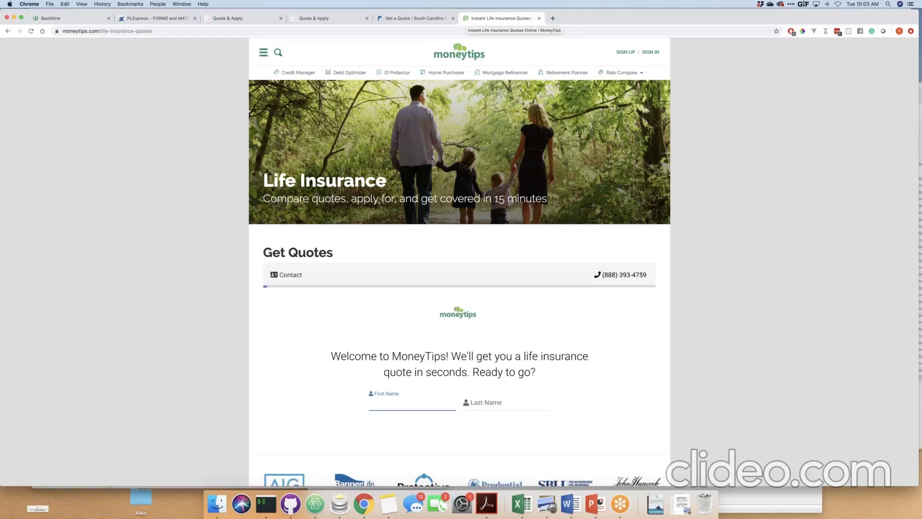
{"action": "left_click", "coordinate": [553, 18]}
{"action": "type", "text": "apply"}
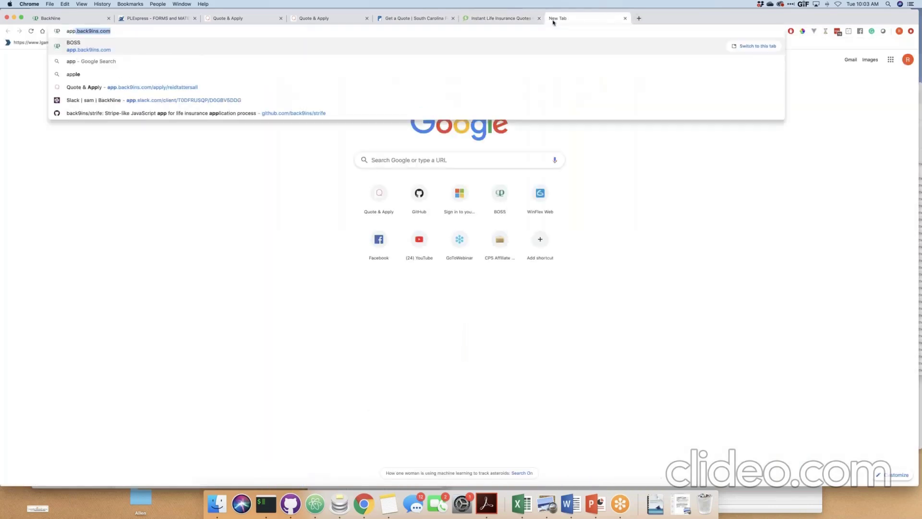
{"action": "key", "text": "Down"}
{"action": "key", "text": "Down"}
{"action": "key", "text": "Down"}
{"action": "key", "text": "Down"}
{"action": "key", "text": "Return"}
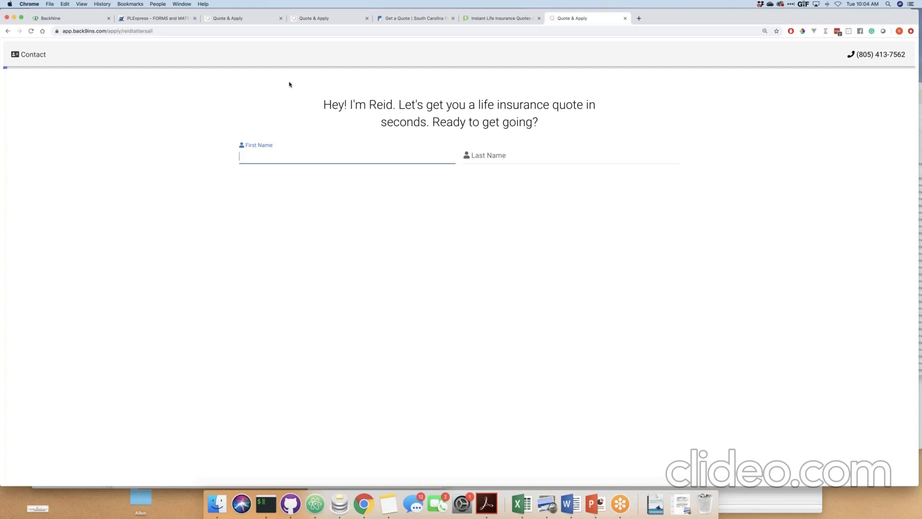
{"action": "key", "text": "super+w"}
{"action": "key", "text": "super+w"}
{"action": "key", "text": "super+w"}
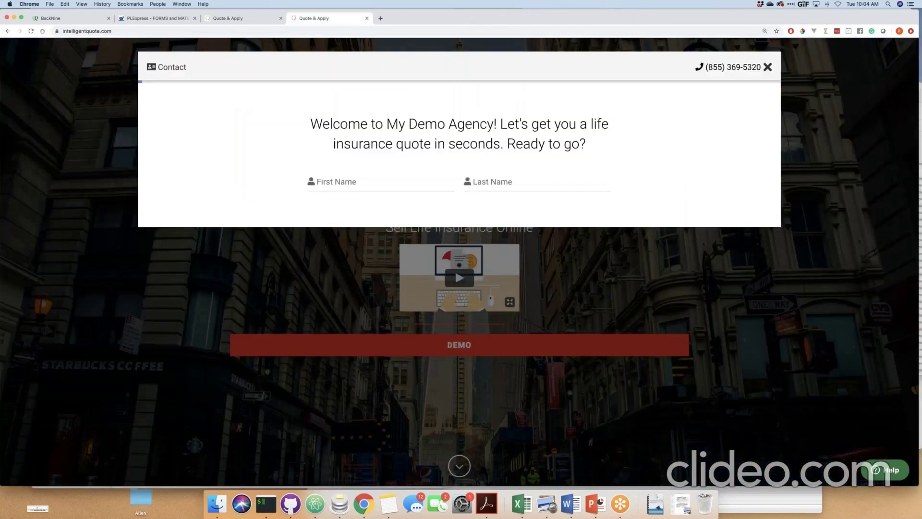
{"action": "key", "text": "super+w"}
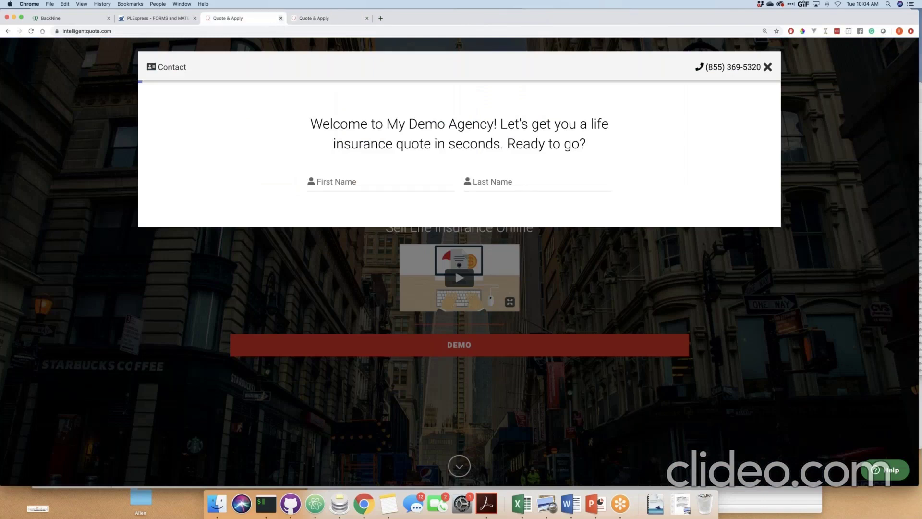
Enter the client's first name on the demo quote form and move to the last name.
{"action": "left_click", "coordinate": [347, 181]}
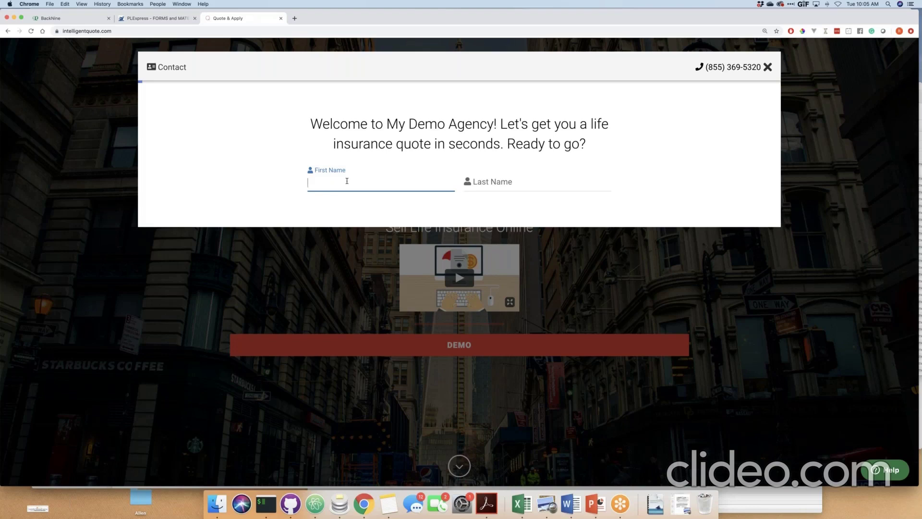
{"action": "key", "text": "Tab"}
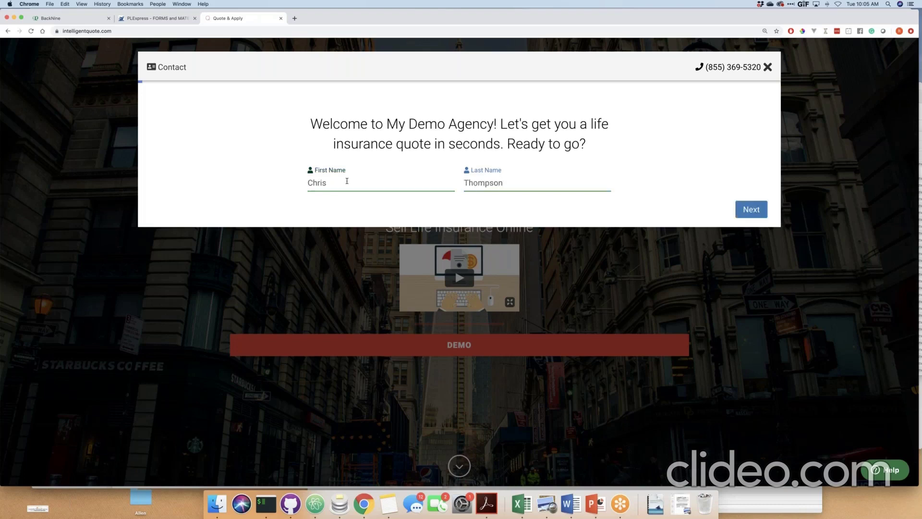
Submit the client's last name, choose male and rate health four of five hearts.
{"action": "key", "text": "Return"}
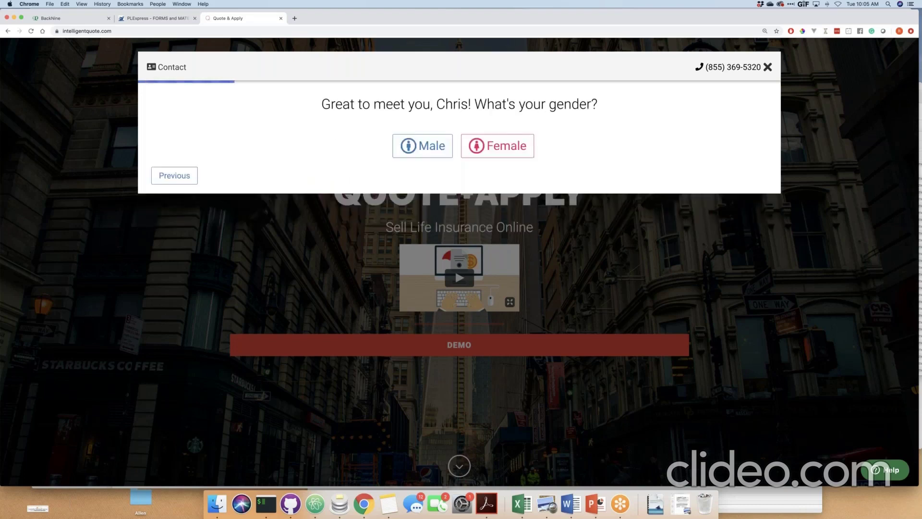
{"action": "left_click", "coordinate": [435, 152]}
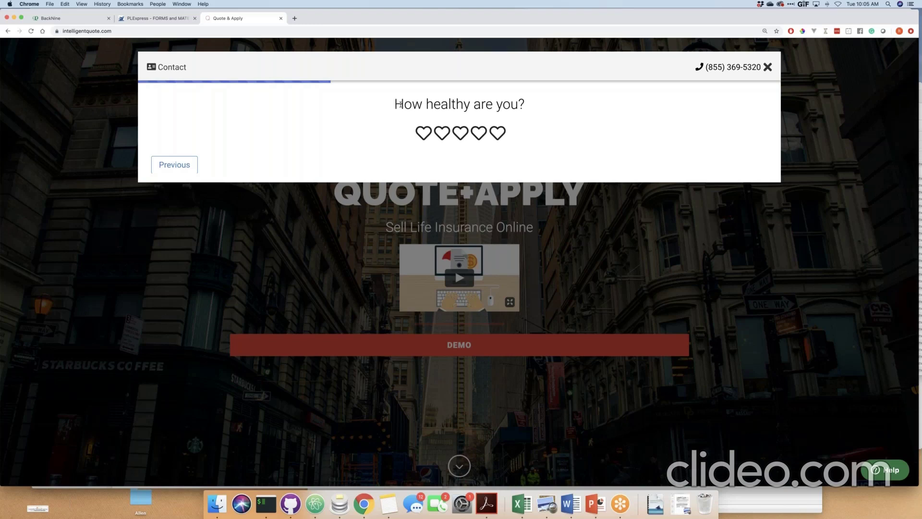
{"action": "left_click", "coordinate": [479, 133]}
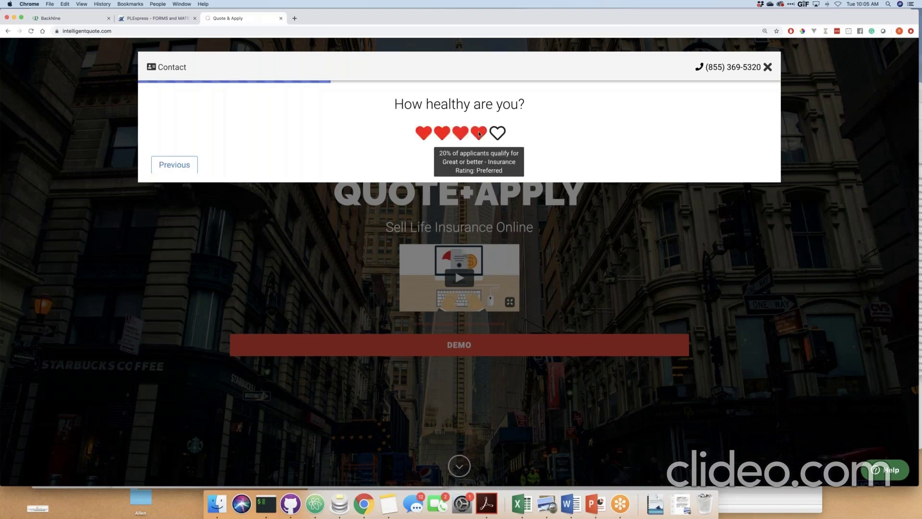
{"action": "left_click", "coordinate": [479, 134]}
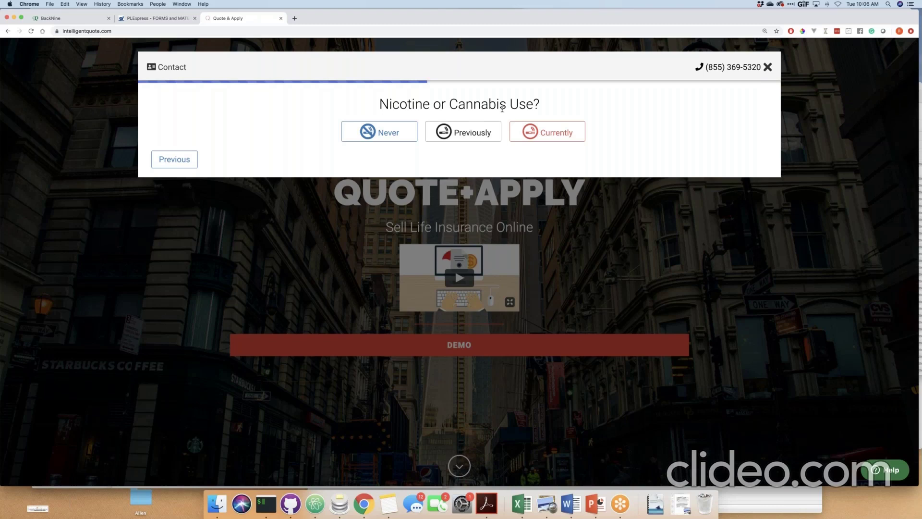
Answer previous nicotine use, keep 5'9" height and skip the weight question.
{"action": "left_click", "coordinate": [465, 133]}
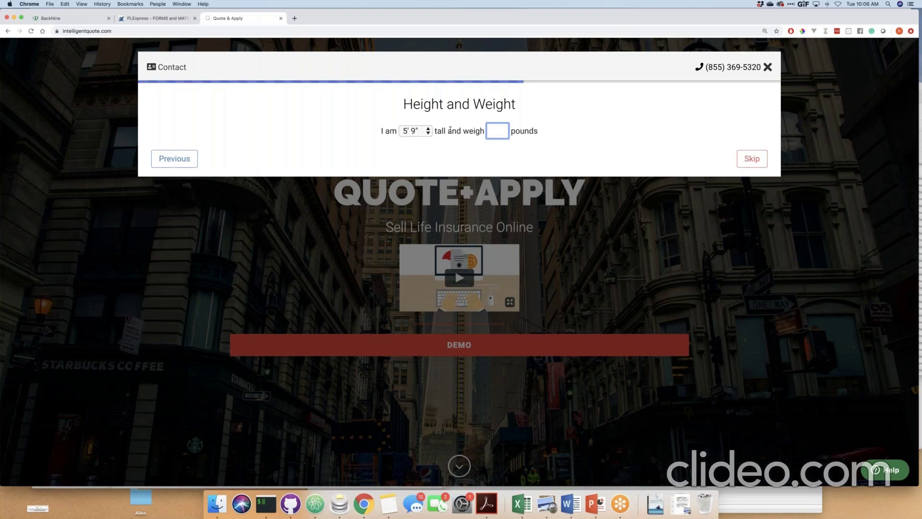
{"action": "key", "text": "Tab"}
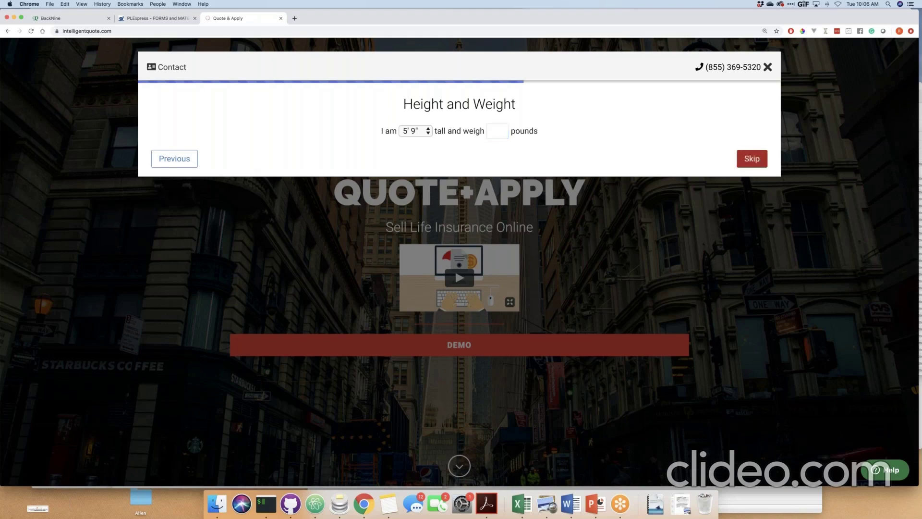
{"action": "key", "text": "Return"}
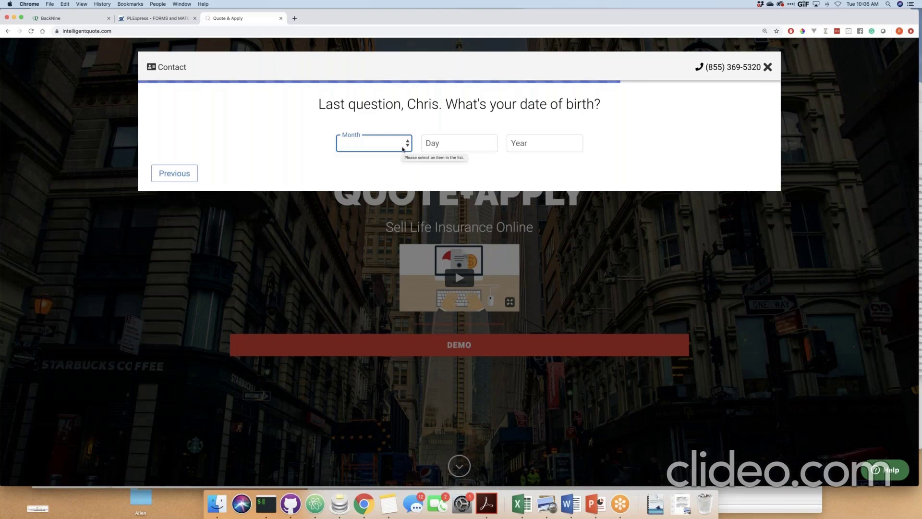
Enter a January 2, 1960 birth date and submit it to see $1,000,000 term rates.
{"action": "right_click", "coordinate": [403, 149]}
{"action": "left_click", "coordinate": [373, 144]}
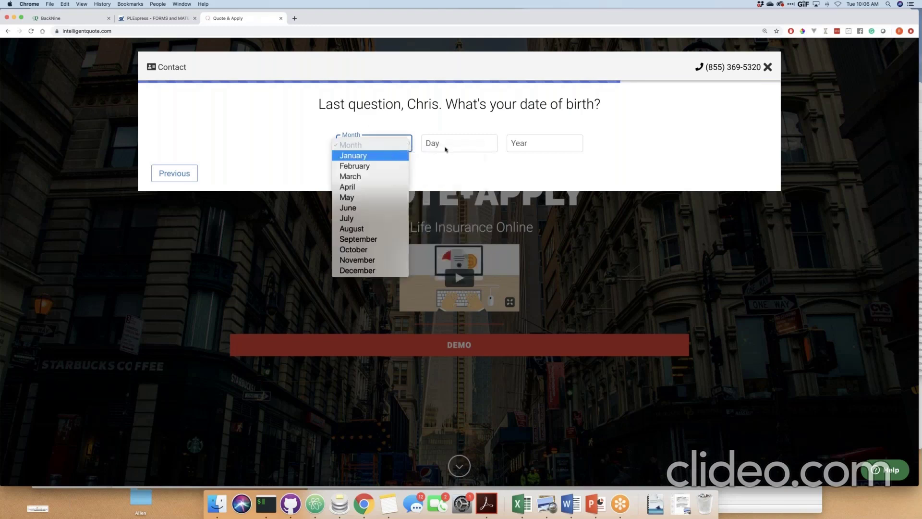
{"action": "key", "text": "Return"}
{"action": "key", "text": "Tab"}
{"action": "type", "text": "2"}
{"action": "key", "text": "Tab"}
{"action": "type", "text": "19"}
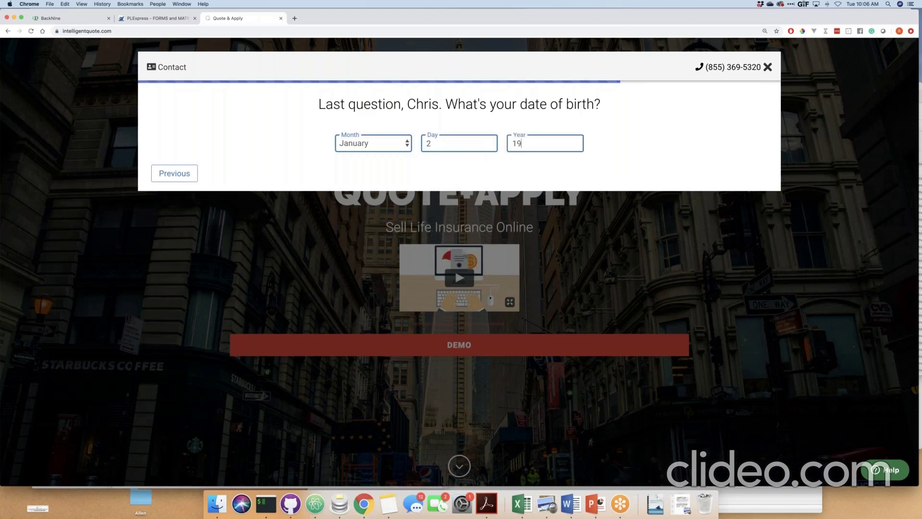
{"action": "type", "text": "60"}
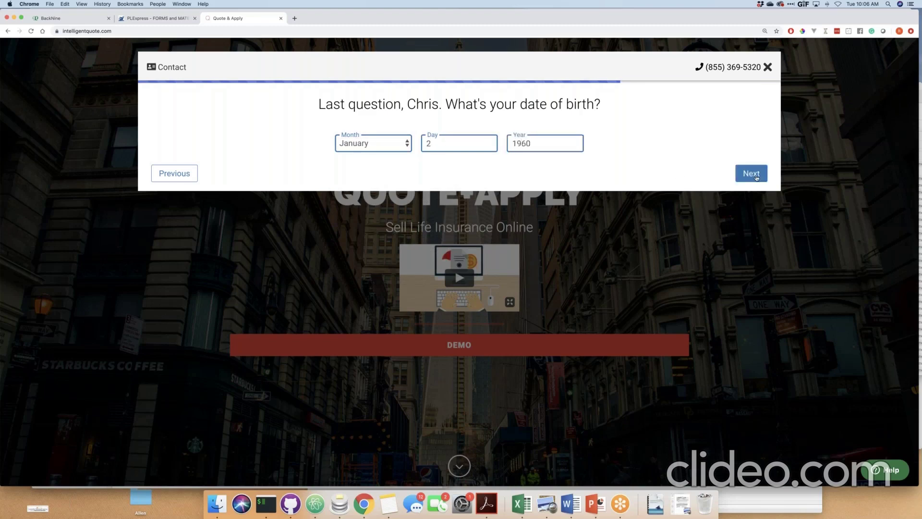
{"action": "left_click", "coordinate": [753, 174]}
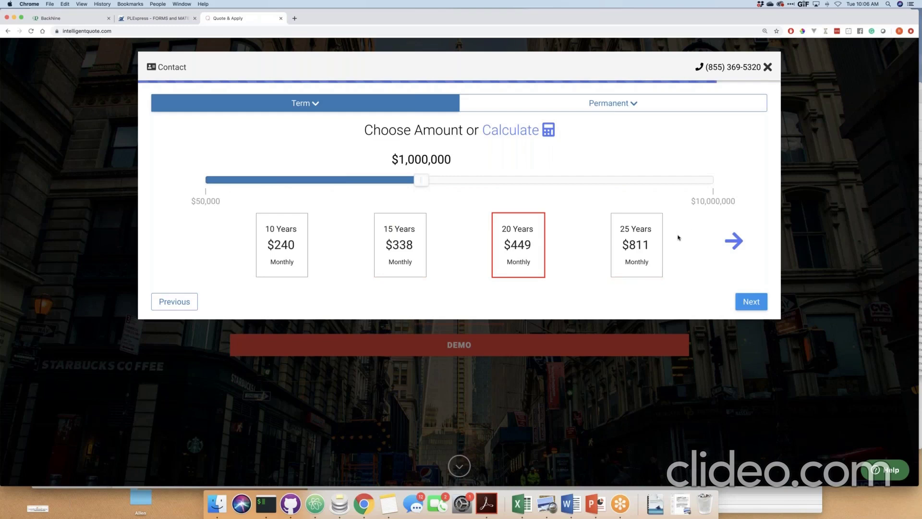
Calculate coverage from a $500,000 mortgage balance plus $50,000 other debt, giving $550,000.
{"action": "left_click", "coordinate": [319, 180]}
{"action": "left_click_drag", "start_coordinate": [315, 181], "coordinate": [309, 183]}
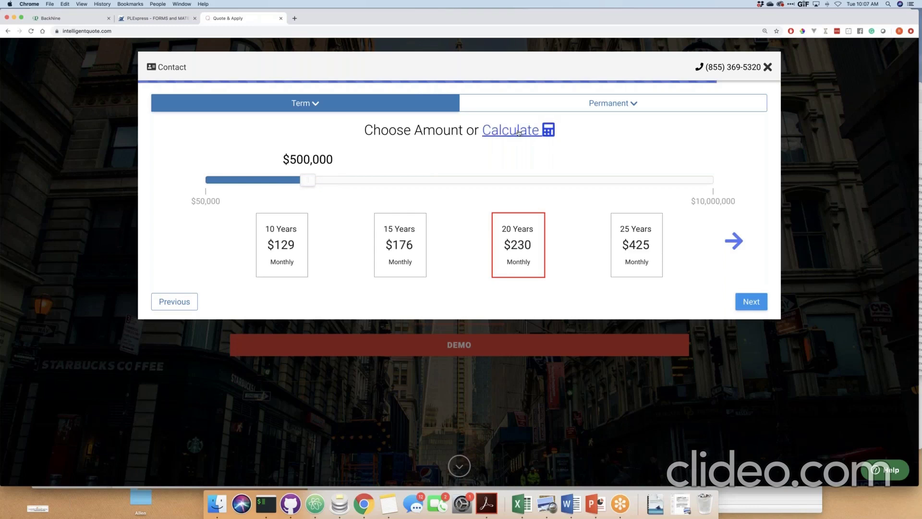
{"action": "left_click", "coordinate": [517, 134]}
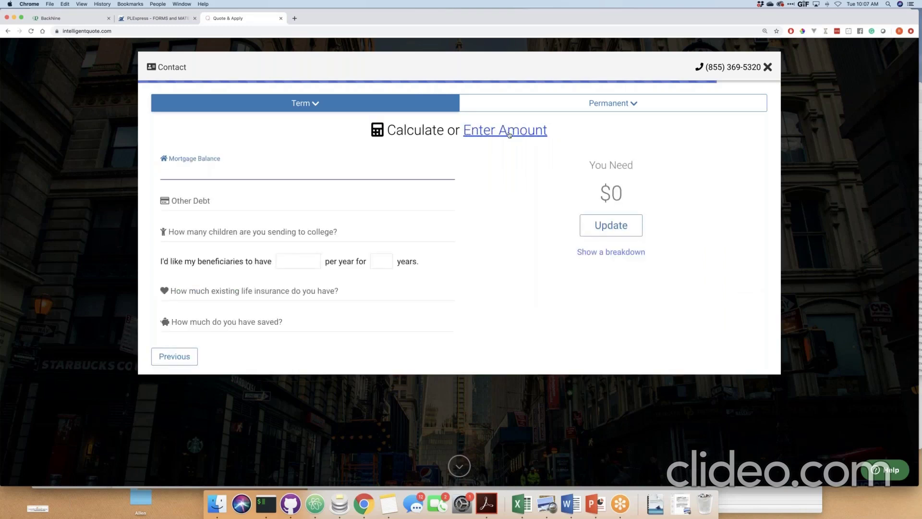
{"action": "type", "text": "500,"}
{"action": "type", "text": "000"}
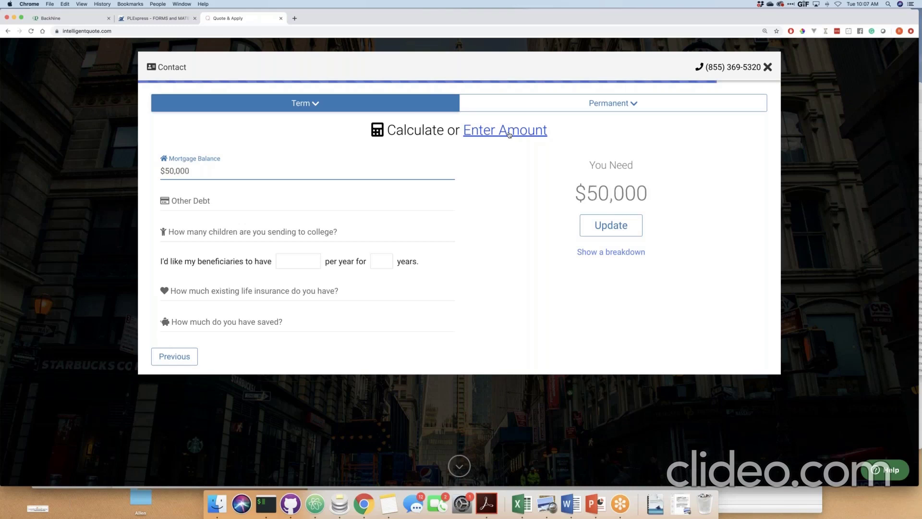
{"action": "left_click", "coordinate": [510, 135]}
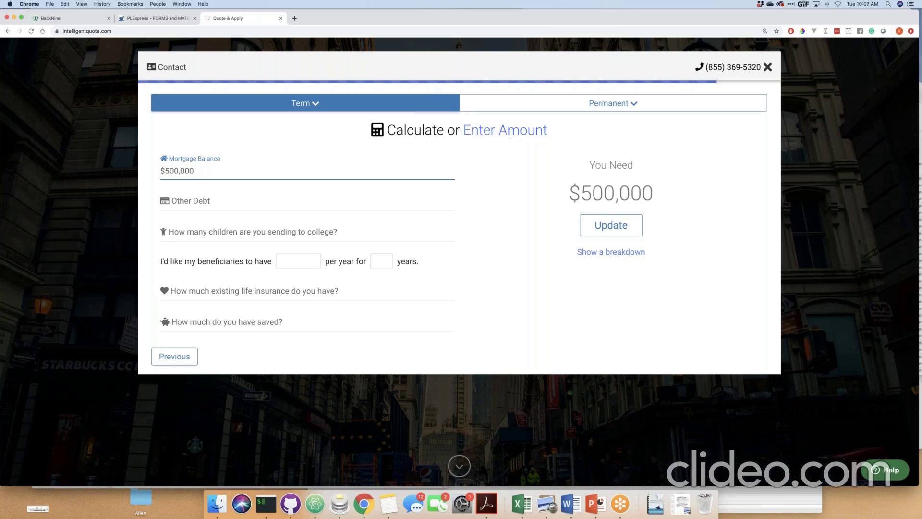
{"action": "left_click", "coordinate": [197, 204]}
{"action": "type", "text": "50,000"}
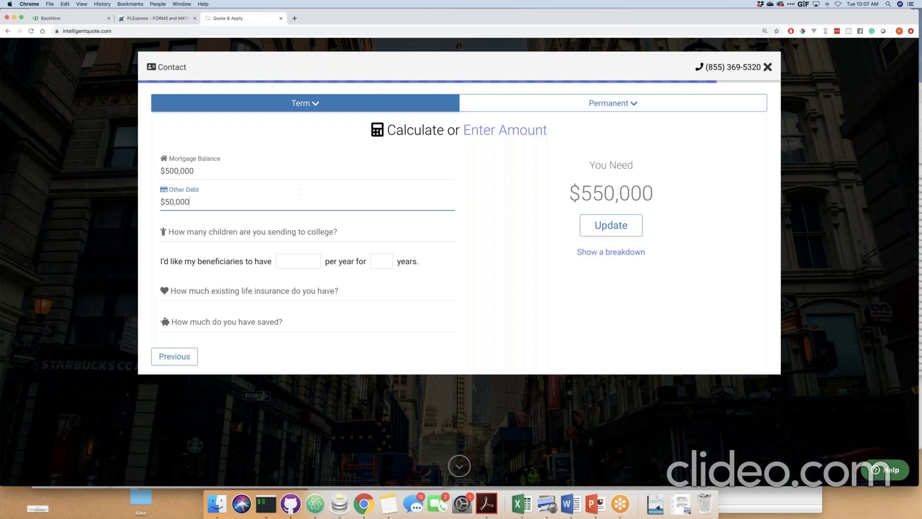
{"action": "left_click", "coordinate": [620, 232]}
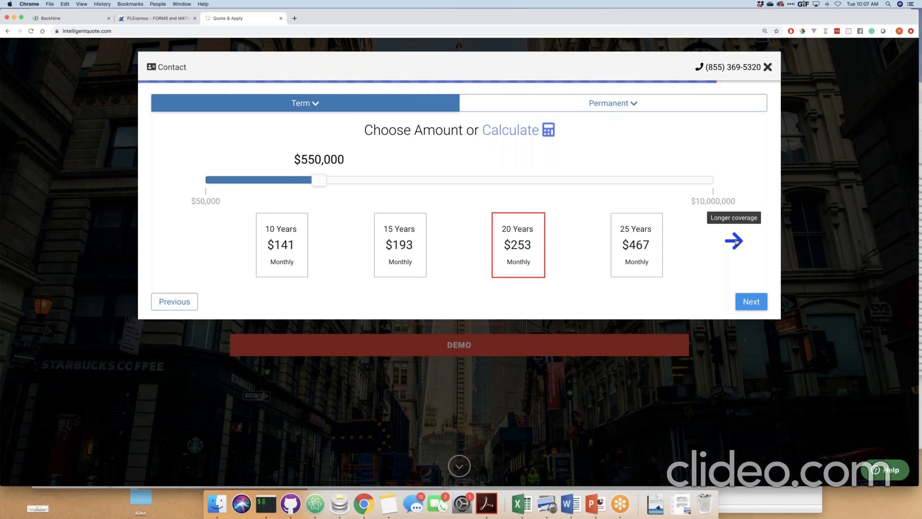
Preview permanent coverage quotes, including a Guaranteed UL plan.
{"action": "left_click", "coordinate": [735, 241]}
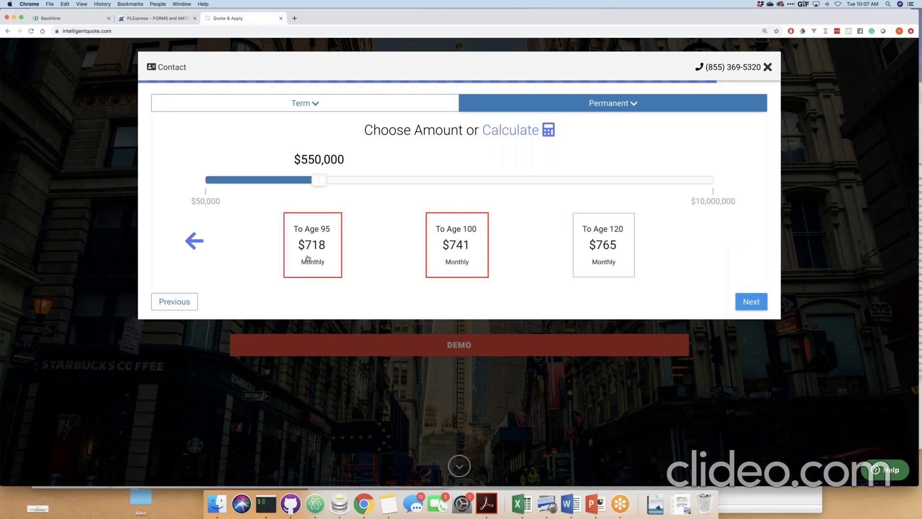
{"action": "left_click", "coordinate": [194, 241]}
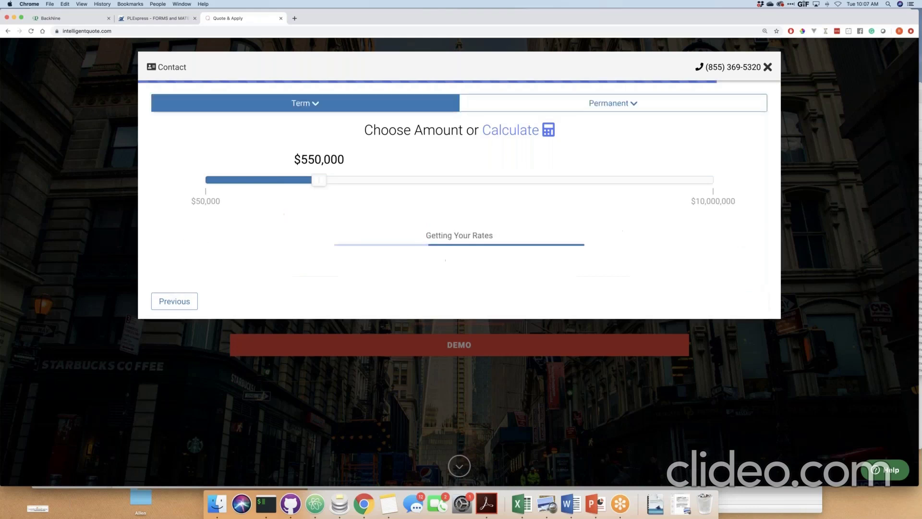
{"action": "left_click", "coordinate": [606, 105]}
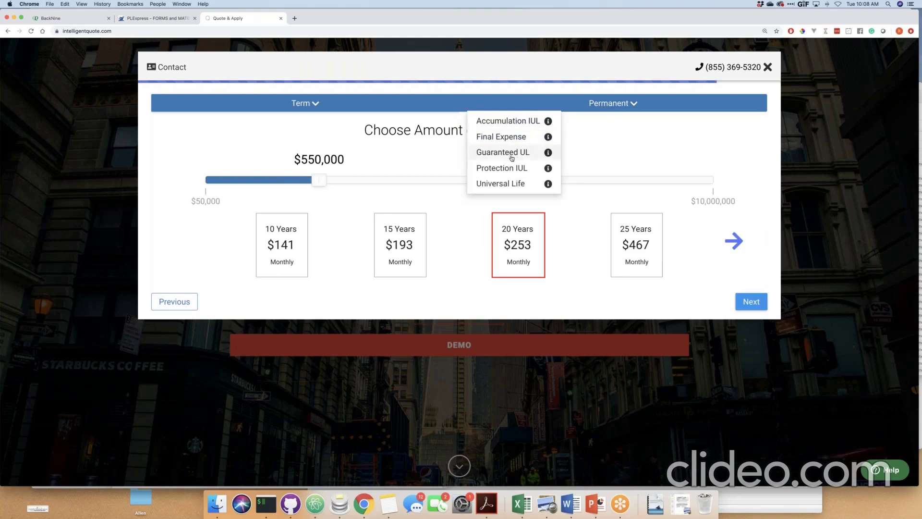
{"action": "left_click", "coordinate": [512, 153]}
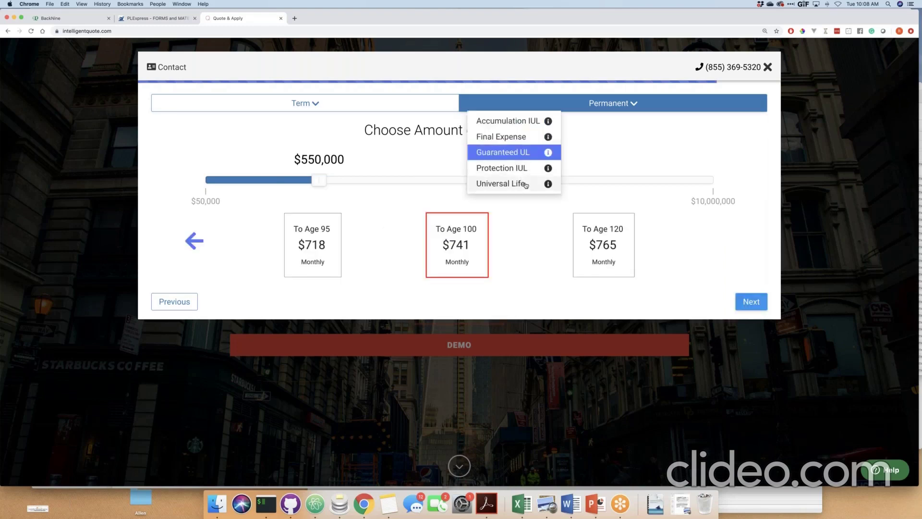
Switch back to standard Term life and raise coverage to $1,000,000.
{"action": "left_click", "coordinate": [609, 104]}
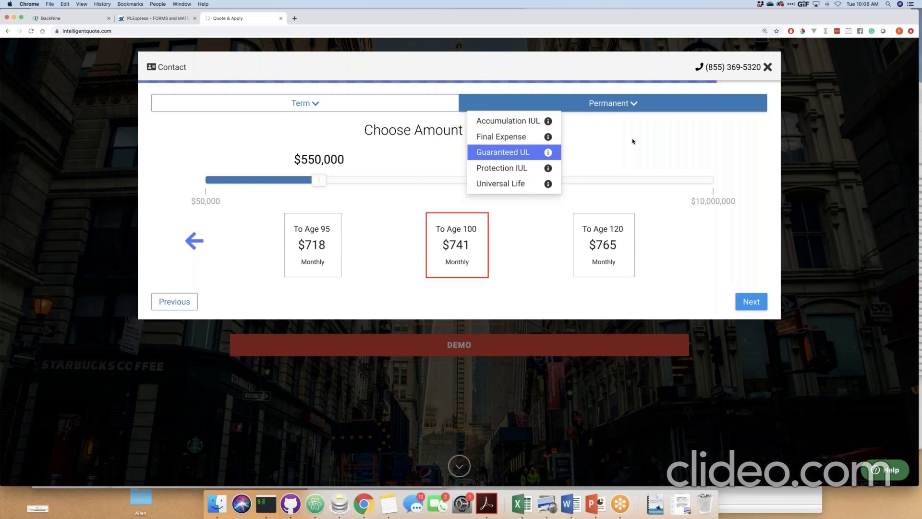
{"action": "left_click", "coordinate": [301, 104]}
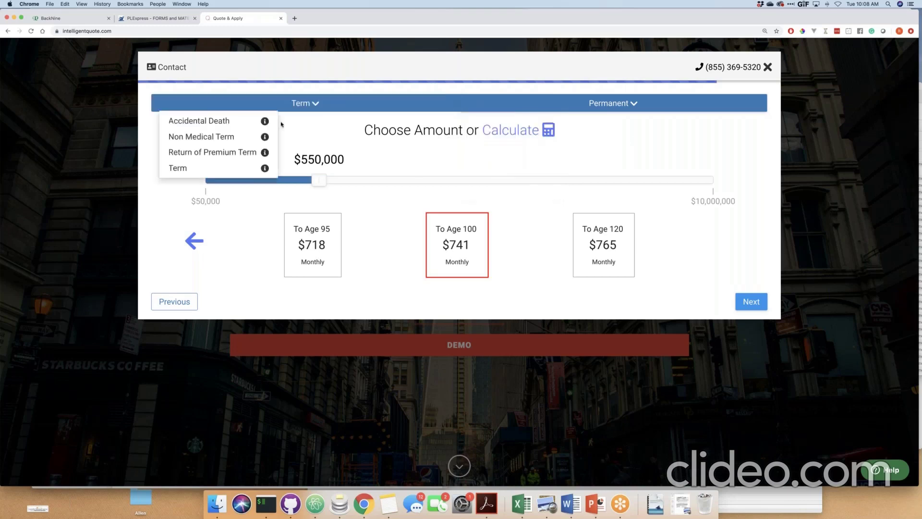
{"action": "left_click", "coordinate": [223, 168]}
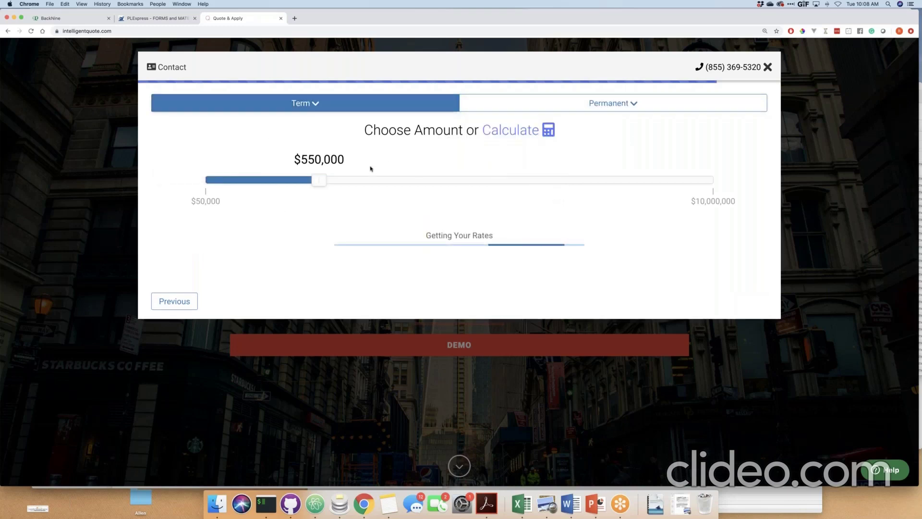
{"action": "left_click_drag", "start_coordinate": [338, 180], "coordinate": [422, 178]}
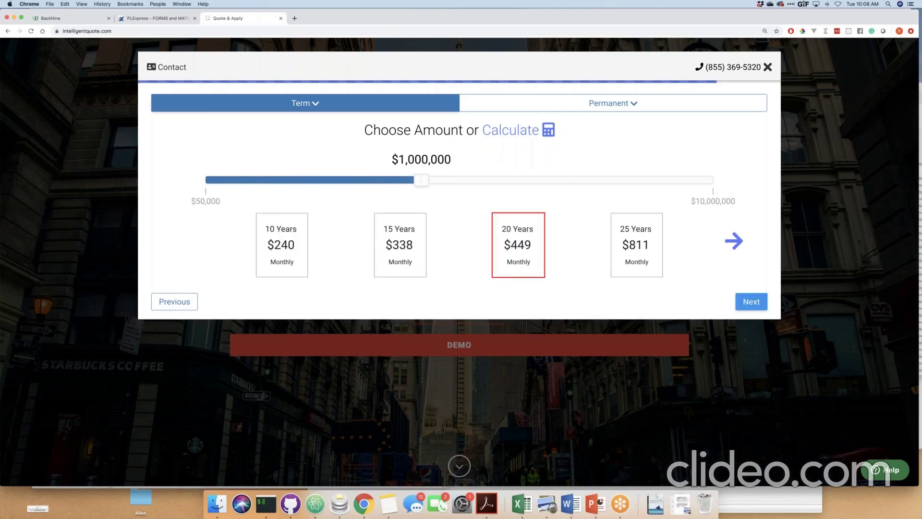
Load the quote results and review Protective's price, the $3.61 extra cost and exam note.
{"action": "left_click", "coordinate": [758, 306]}
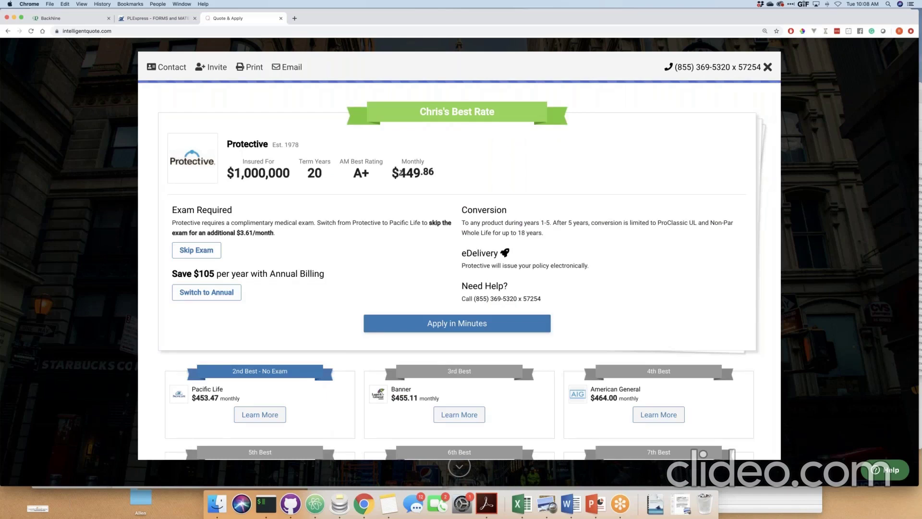
{"action": "left_click_drag", "start_coordinate": [401, 173], "coordinate": [422, 174]}
{"action": "left_click_drag", "start_coordinate": [241, 232], "coordinate": [253, 232]}
{"action": "left_click", "coordinate": [261, 235]}
{"action": "double_click", "coordinate": [376, 223]}
{"action": "left_click_drag", "start_coordinate": [390, 223], "coordinate": [422, 223]}
{"action": "left_click", "coordinate": [370, 219]}
{"action": "scroll", "coordinate": [459, 272], "scroll_direction": "down", "scroll_amount": 5}
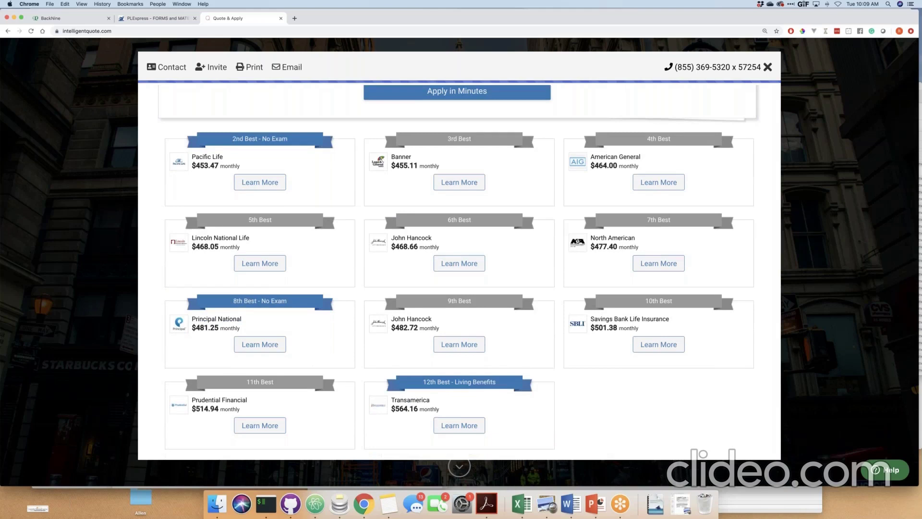
{"action": "scroll", "coordinate": [360, 304], "scroll_direction": "up", "scroll_amount": 5}
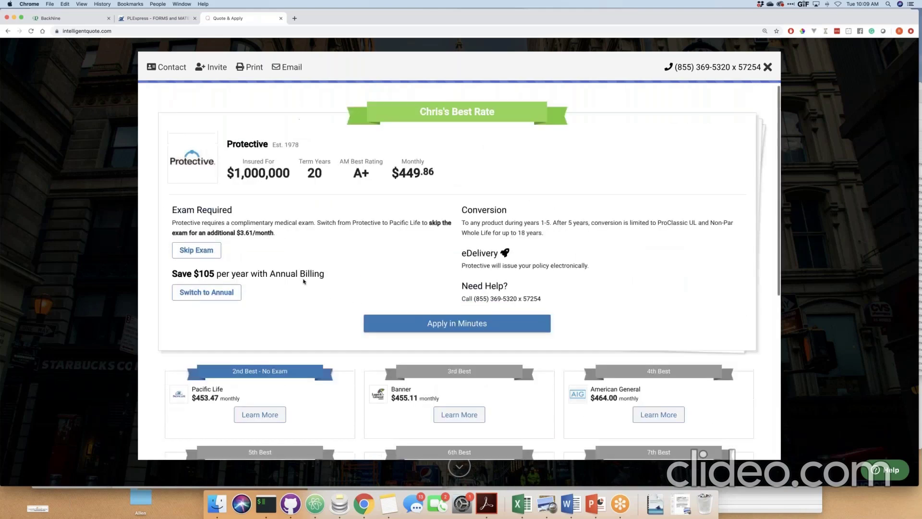
Swap to Pacific Life's no-exam quote and review its $1,000,000, $453.47 monthly details.
{"action": "left_click", "coordinate": [209, 253]}
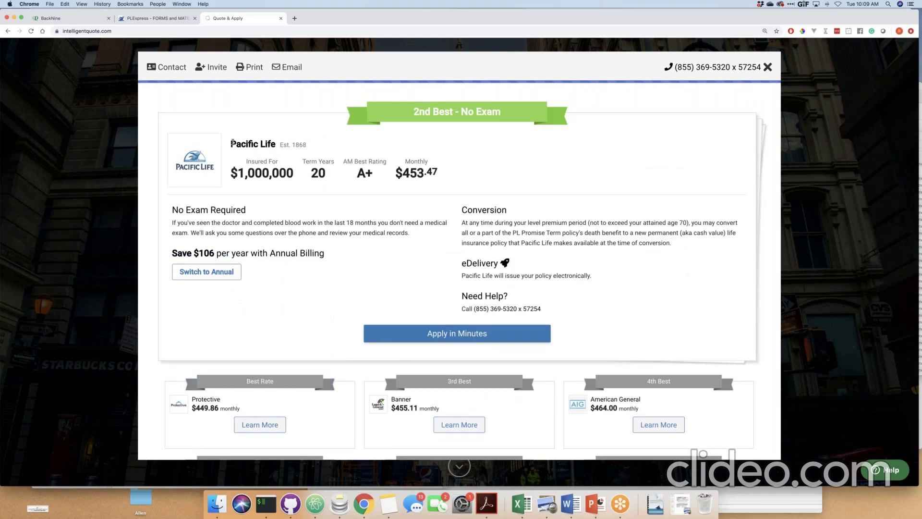
{"action": "left_click_drag", "start_coordinate": [232, 143], "coordinate": [263, 143]}
{"action": "left_click", "coordinate": [301, 146]}
{"action": "left_click_drag", "start_coordinate": [314, 172], "coordinate": [232, 169]}
{"action": "left_click", "coordinate": [394, 172]}
{"action": "left_click_drag", "start_coordinate": [395, 172], "coordinate": [432, 173]}
{"action": "left_click", "coordinate": [432, 172]}
{"action": "triple_click", "coordinate": [276, 222]}
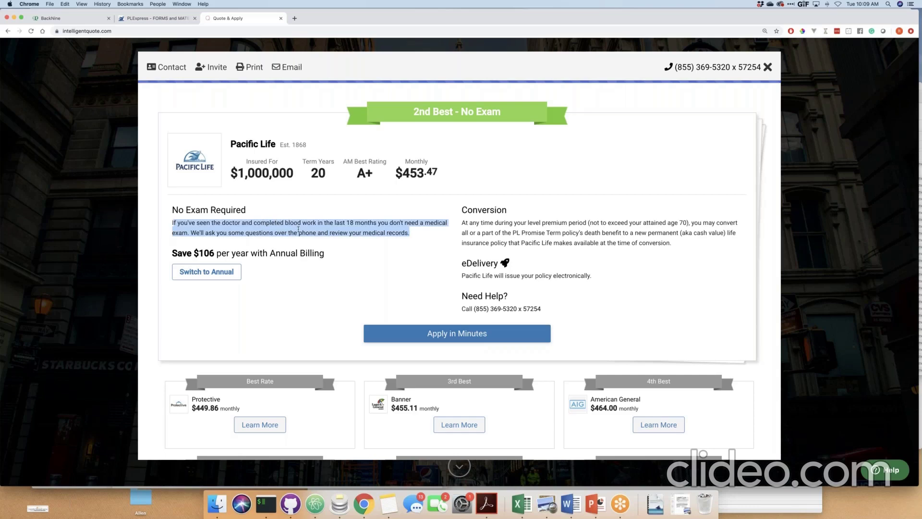
{"action": "left_click", "coordinate": [387, 249]}
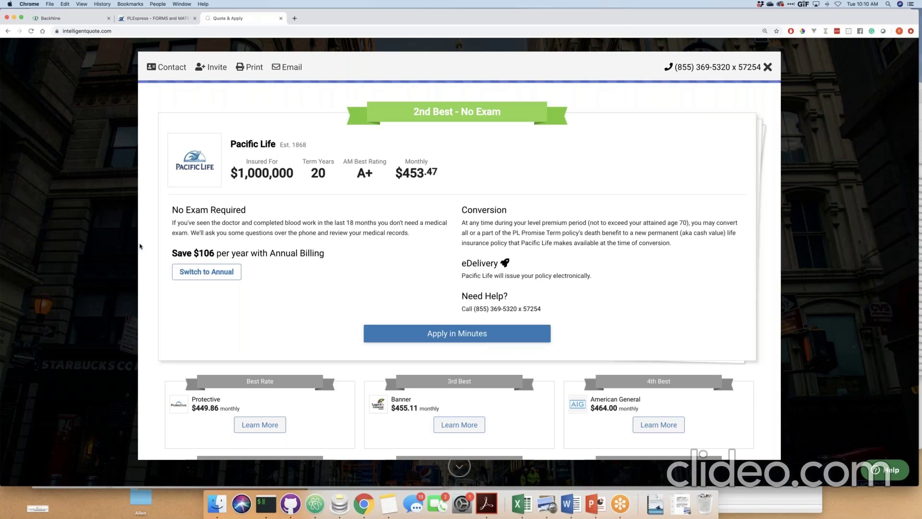
{"action": "left_click_drag", "start_coordinate": [177, 253], "coordinate": [287, 250]}
Switch the Pacific Life quote to annual billing and review the 20-year term and conversion details.
{"action": "left_click", "coordinate": [206, 272]}
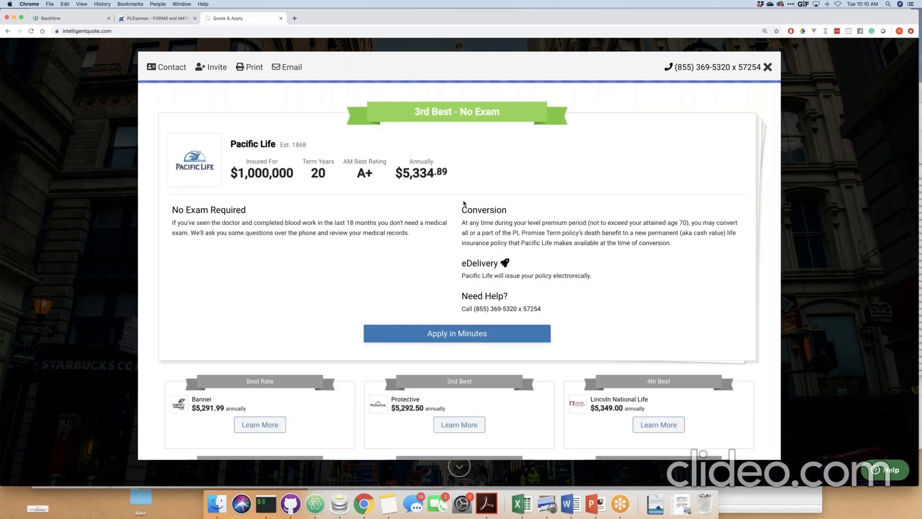
{"action": "left_click_drag", "start_coordinate": [464, 210], "coordinate": [583, 230]}
{"action": "left_click", "coordinate": [582, 230]}
{"action": "left_click_drag", "start_coordinate": [324, 173], "coordinate": [314, 172]}
{"action": "left_click", "coordinate": [315, 172]}
Review the age 70 conversion limit and the eDelivery note.
{"action": "left_click_drag", "start_coordinate": [690, 223], "coordinate": [680, 223]}
{"action": "left_click", "coordinate": [690, 225]}
{"action": "mouse_move", "coordinate": [462, 264]}
{"action": "left_mouse_down"}
{"action": "mouse_move", "coordinate": [567, 276]}
{"action": "mouse_move", "coordinate": [462, 264]}
{"action": "left_mouse_up"}
{"action": "left_click", "coordinate": [592, 278]}
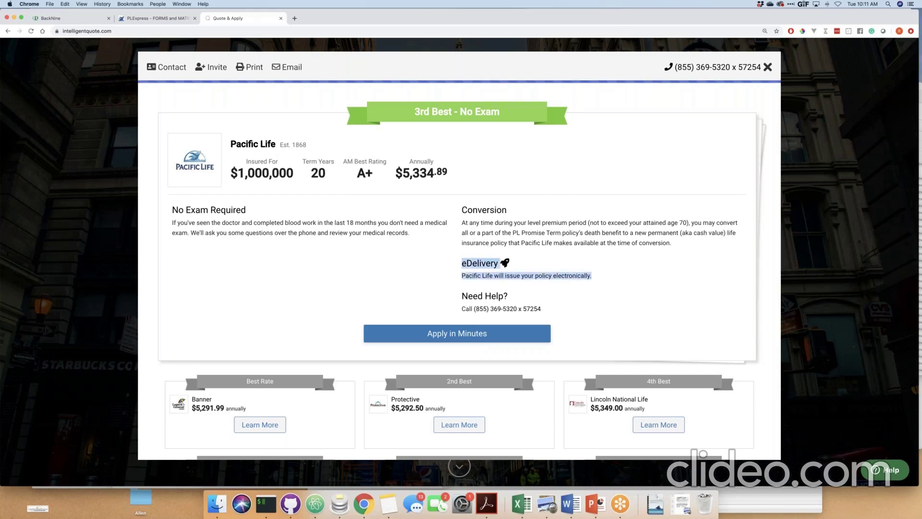
{"action": "left_click", "coordinate": [484, 263]}
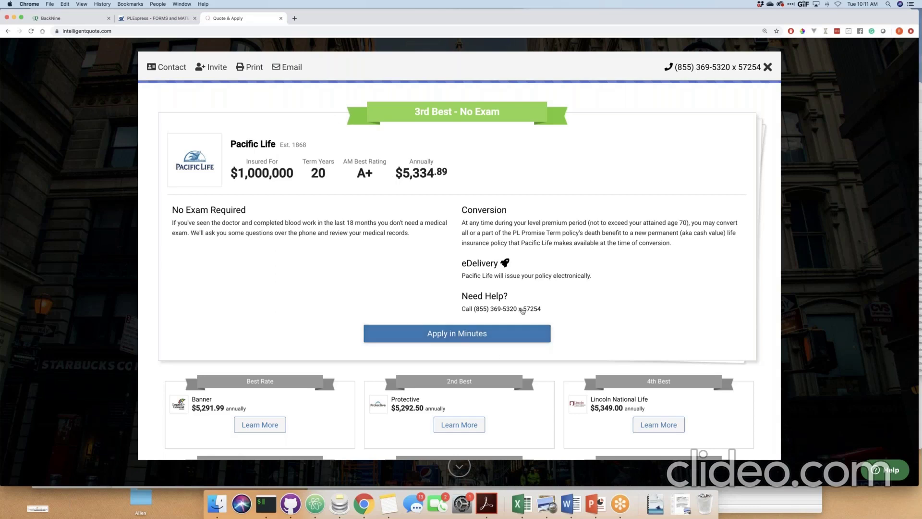
Start the Pacific Life application and enter the applicant's email and phone number.
{"action": "left_click", "coordinate": [471, 340]}
{"action": "key", "text": "Tab"}
{"action": "key", "text": "Tab"}
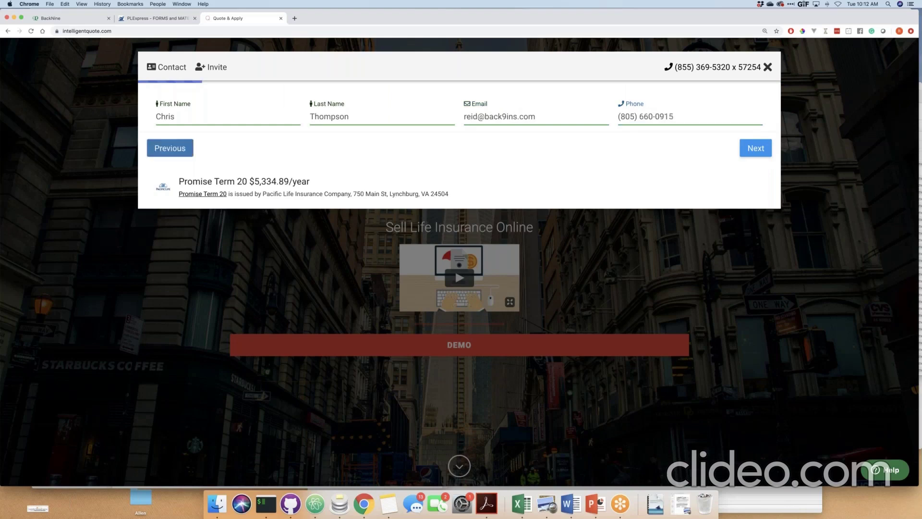
{"action": "key", "text": "Tab"}
{"action": "key", "text": "Return"}
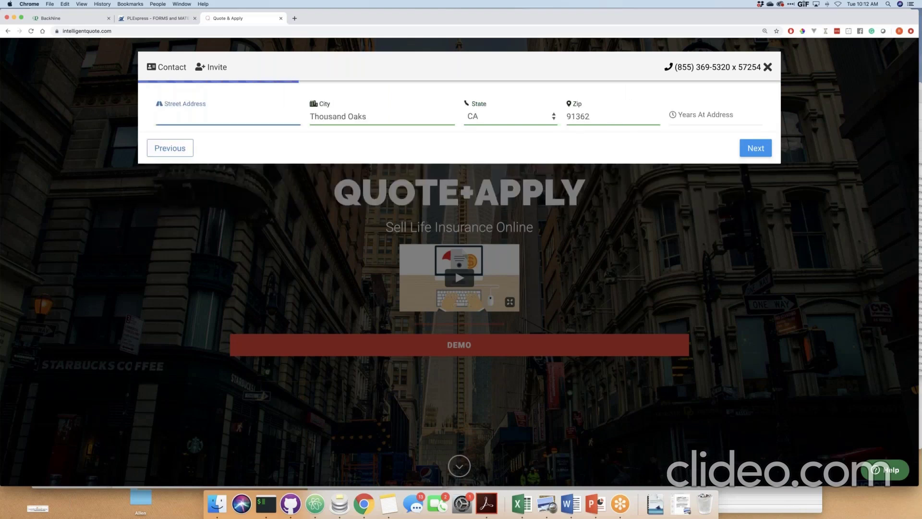
Accept the suggested home address, enter 3 years at address and continue.
{"action": "type", "text": "224"}
{"action": "key", "text": "Down"}
{"action": "key", "text": "Return"}
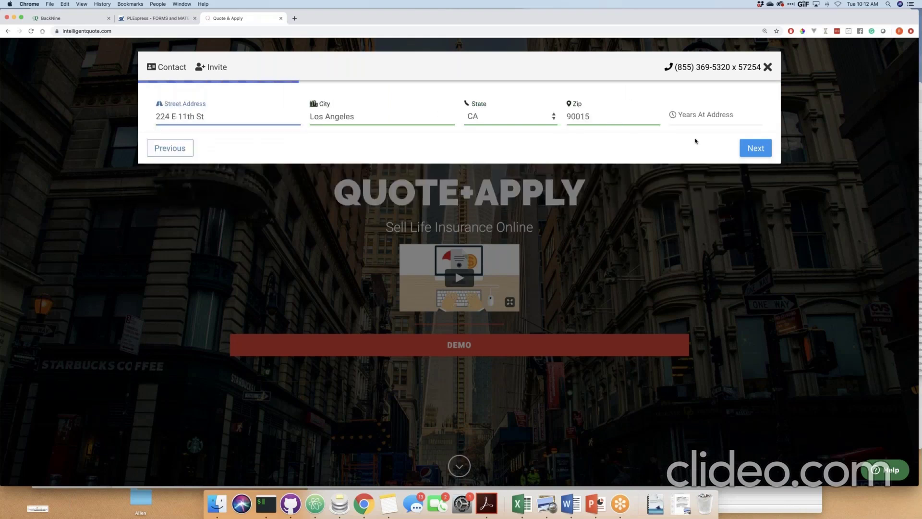
{"action": "left_click", "coordinate": [701, 118]}
{"action": "type", "text": "3"}
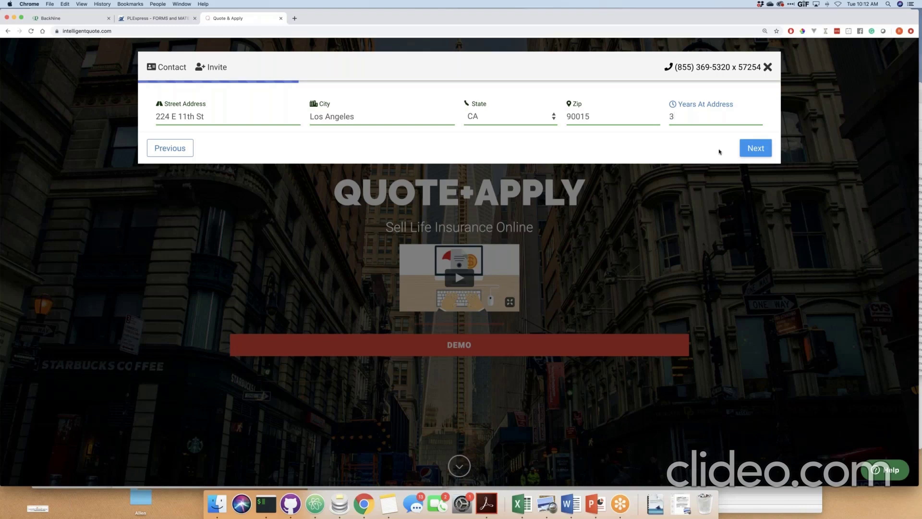
{"action": "left_click", "coordinate": [757, 149]}
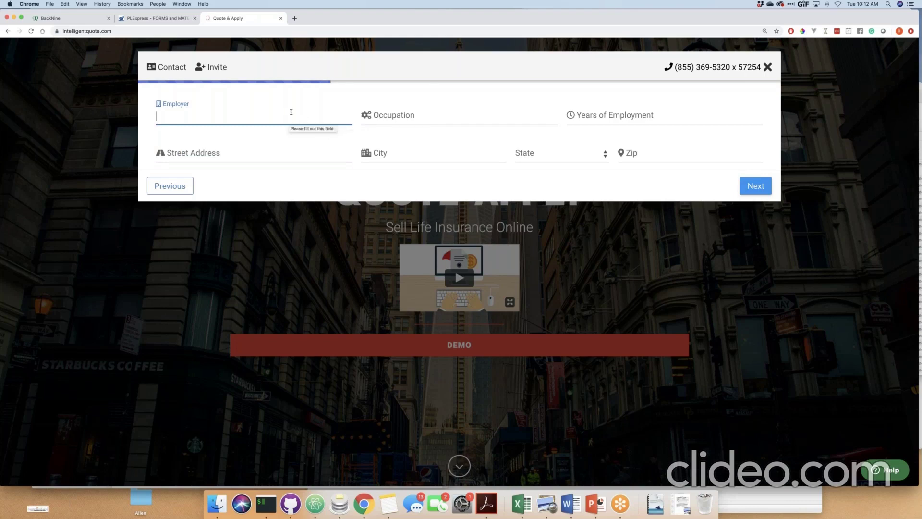
{"action": "left_click", "coordinate": [290, 68]}
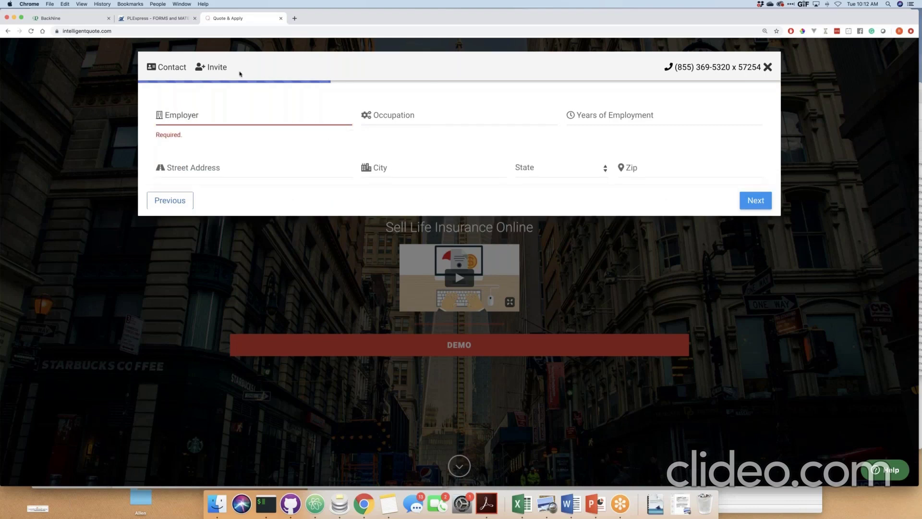
{"action": "left_click", "coordinate": [216, 68]}
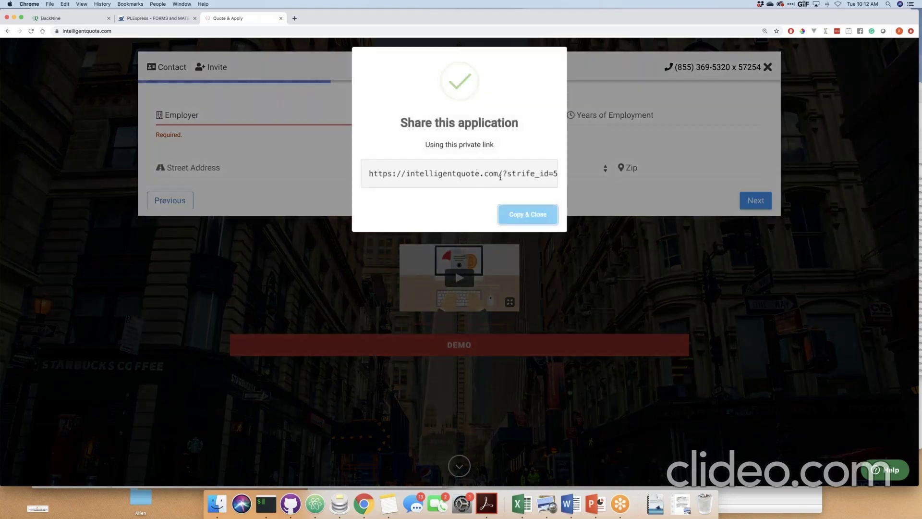
{"action": "left_click", "coordinate": [500, 177]}
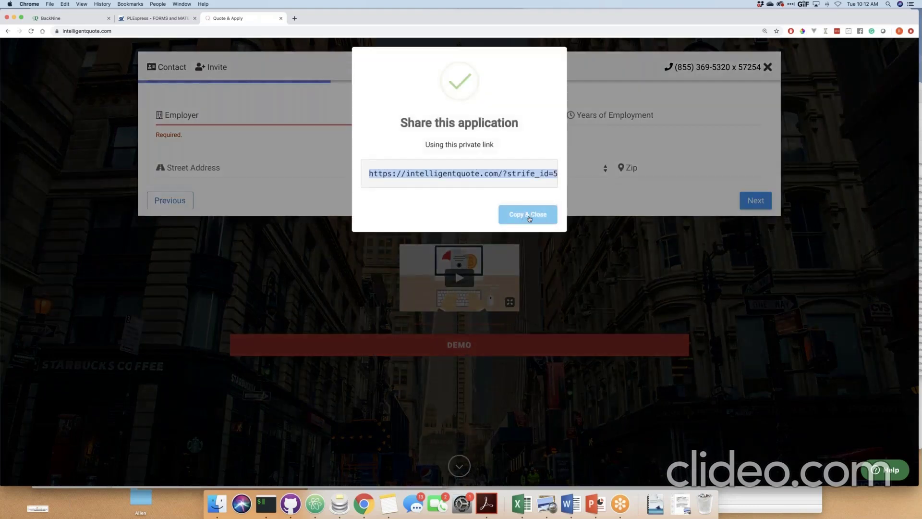
{"action": "left_click", "coordinate": [529, 217]}
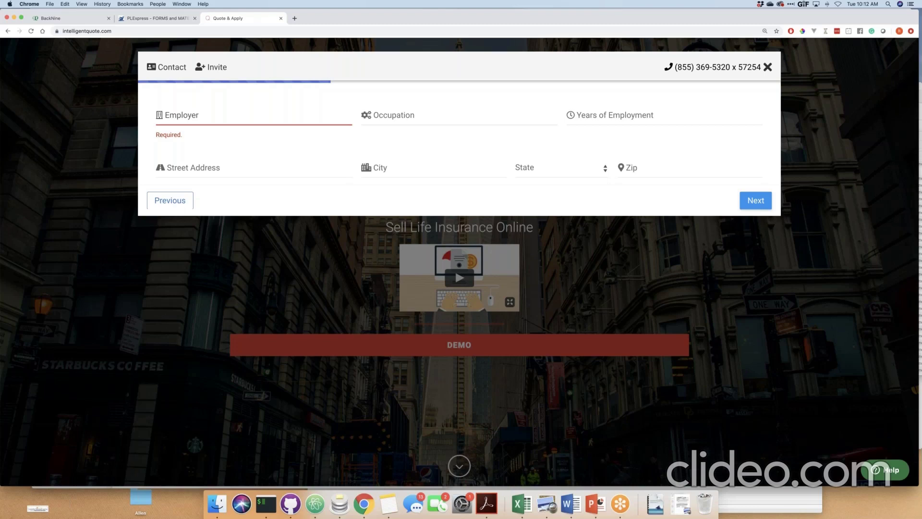
Enter employer BackNine, occupation Sales, 10 years employed and the suggested work address.
{"action": "left_click", "coordinate": [261, 113]}
{"action": "type", "text": "BackNine"}
{"action": "key", "text": "Tab"}
{"action": "type", "text": "Sales"}
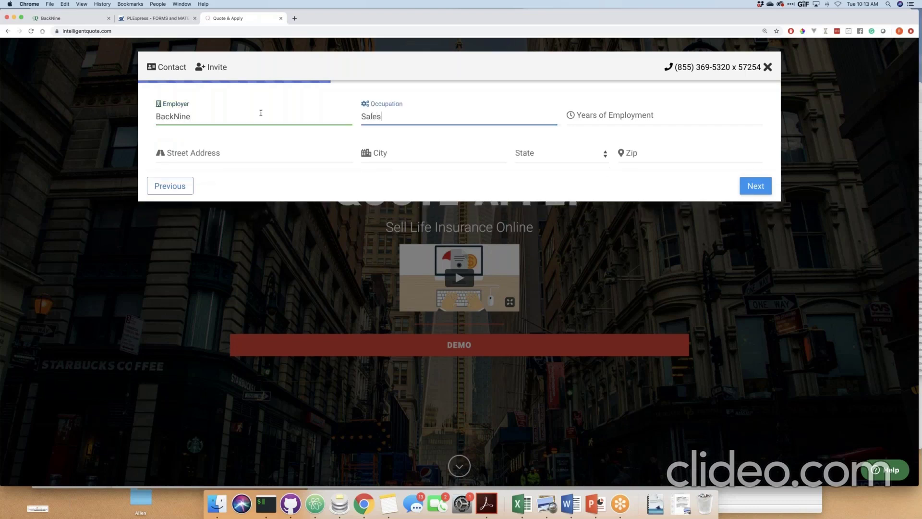
{"action": "key", "text": "Tab"}
{"action": "type", "text": "10"}
{"action": "key", "text": "Tab"}
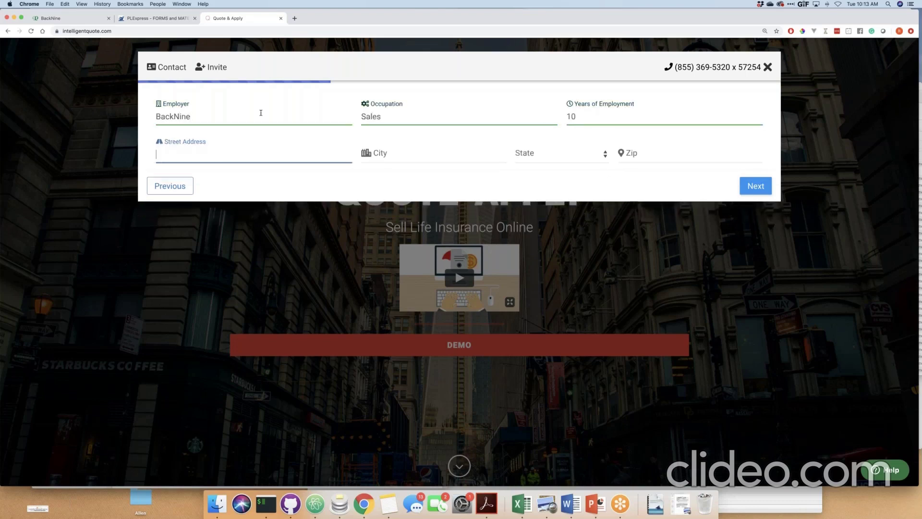
{"action": "type", "text": "310 N."}
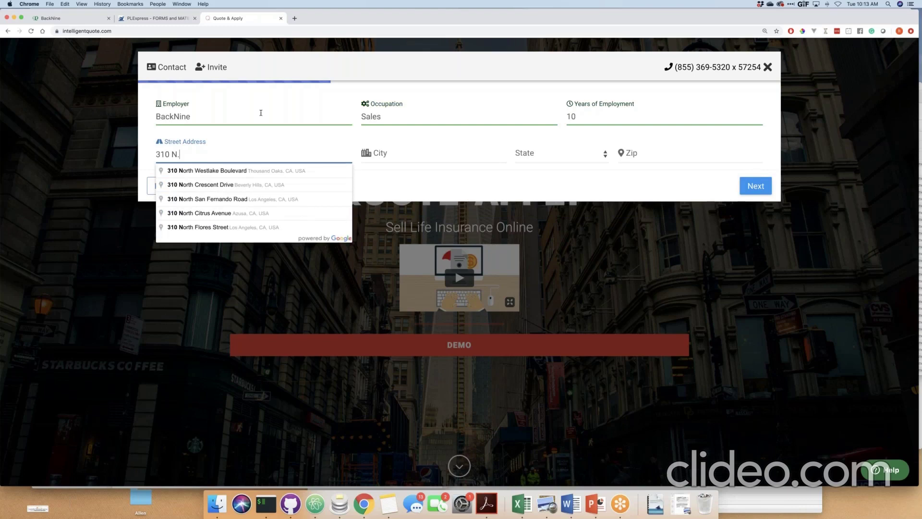
{"action": "key", "text": "Down"}
{"action": "key", "text": "Return"}
{"action": "left_click", "coordinate": [756, 190]}
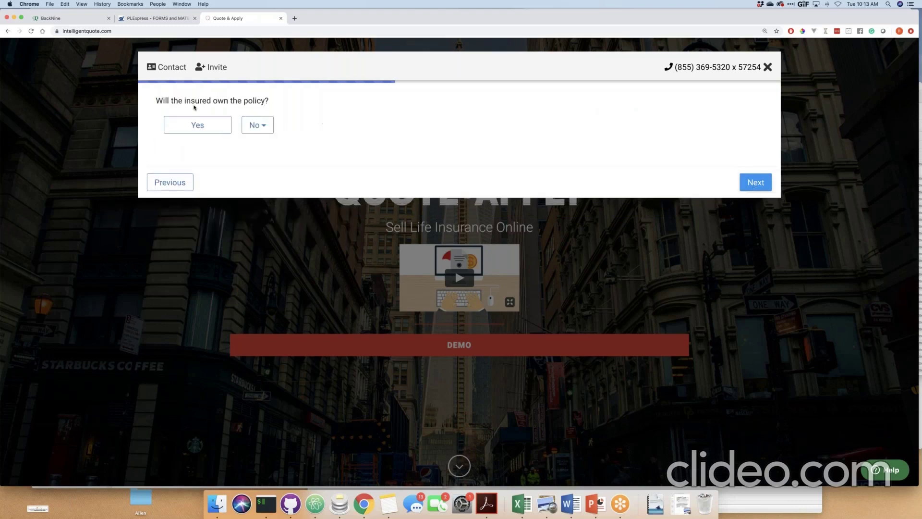
Answer that the insured owns the policy.
{"action": "left_click_drag", "start_coordinate": [169, 100], "coordinate": [224, 104]}
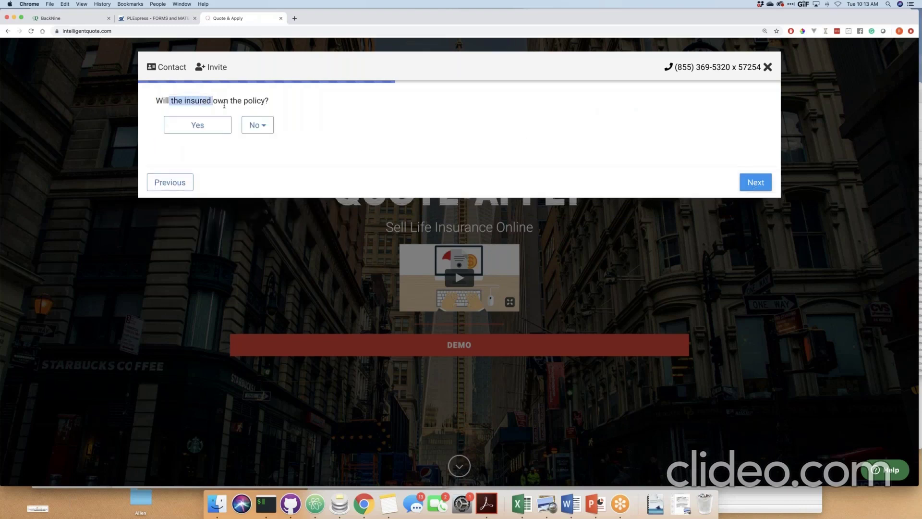
{"action": "left_click", "coordinate": [224, 105]}
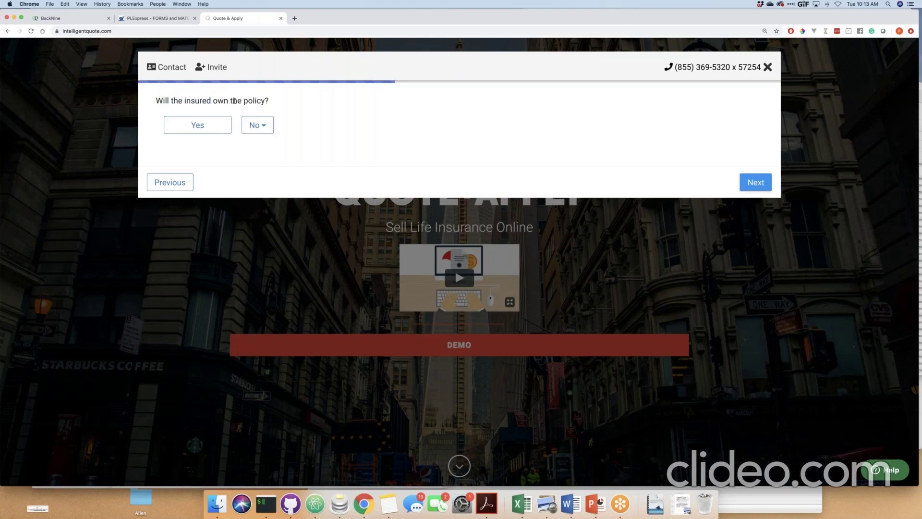
{"action": "left_click", "coordinate": [260, 128]}
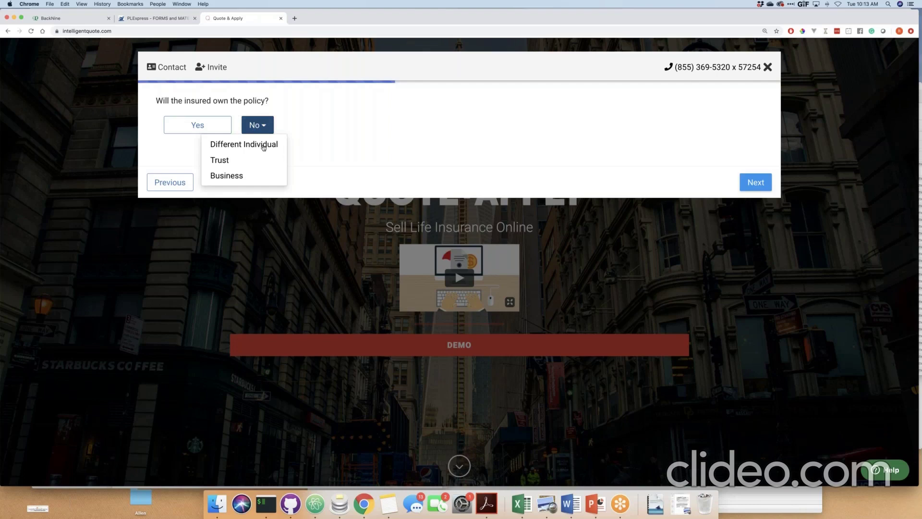
{"action": "left_click", "coordinate": [207, 127]}
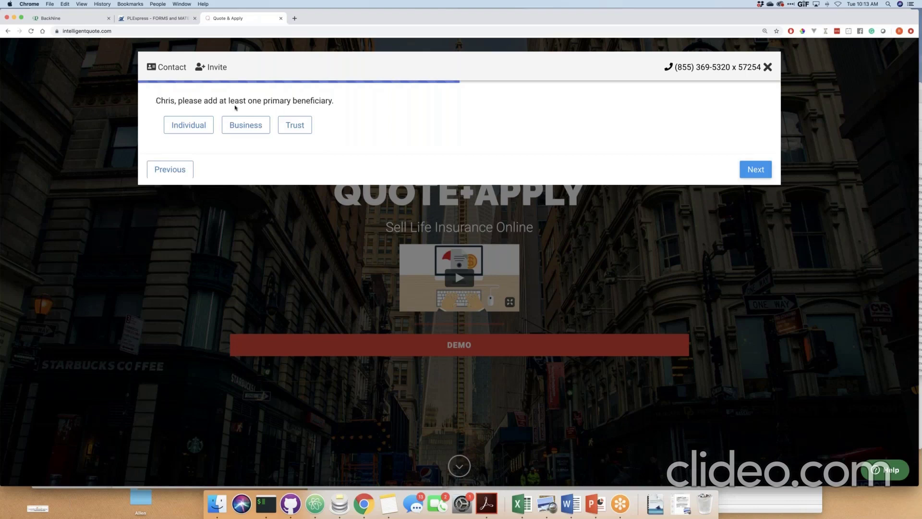
Add the insured's wife by first and last name as primary beneficiary, relationship Wife.
{"action": "left_click", "coordinate": [189, 124]}
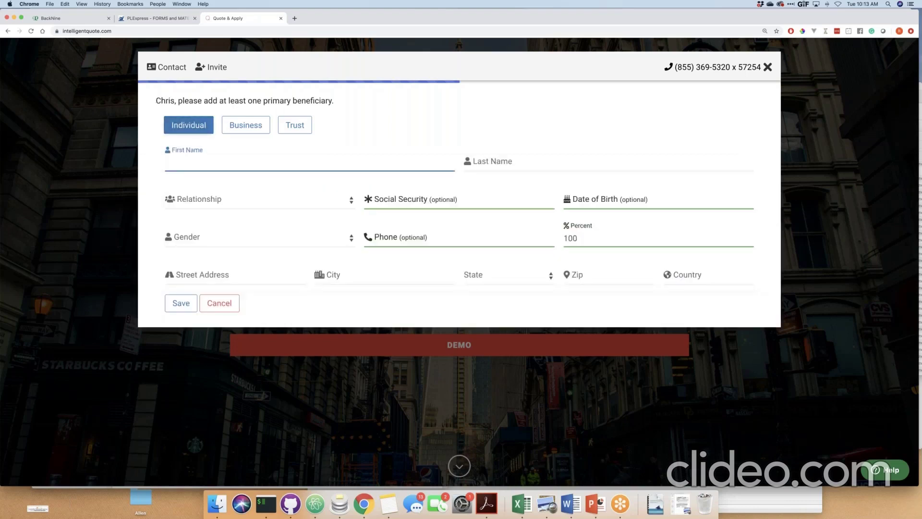
{"action": "key", "text": "Tab"}
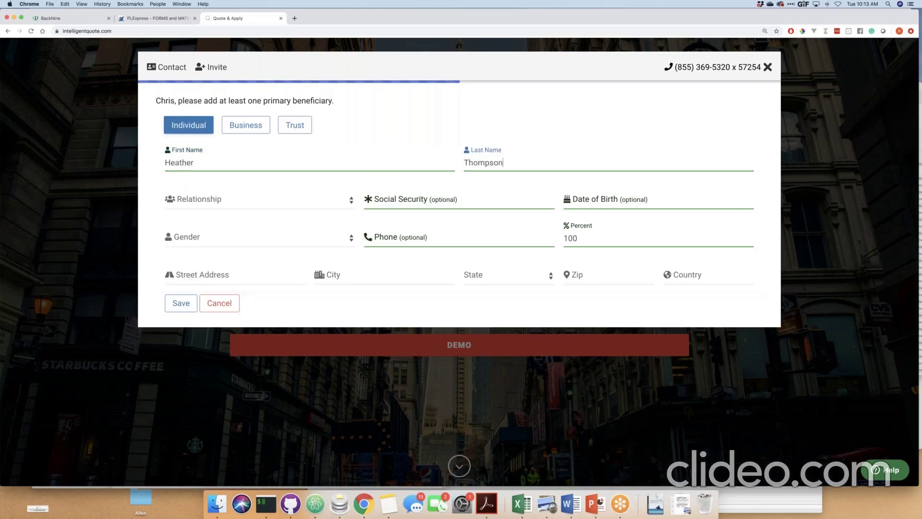
{"action": "key", "text": "Tab"}
{"action": "key", "text": "w"}
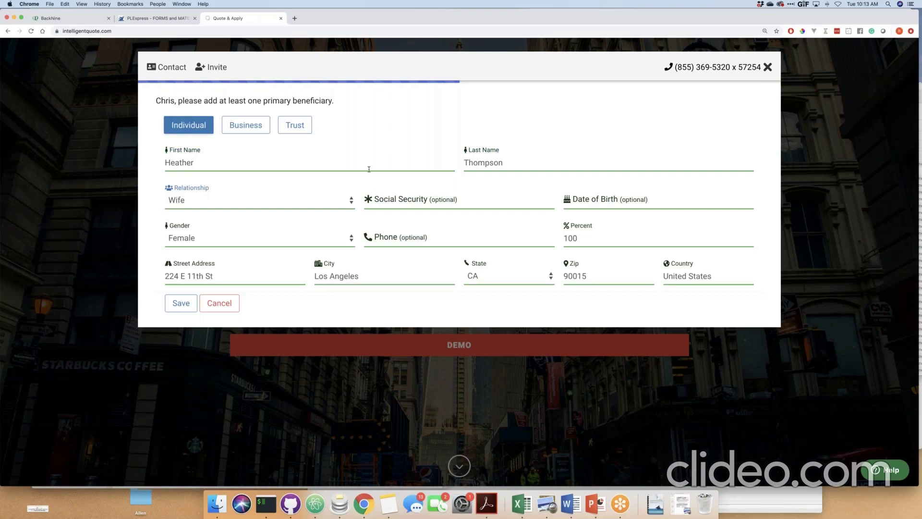
{"action": "left_click", "coordinate": [181, 303]}
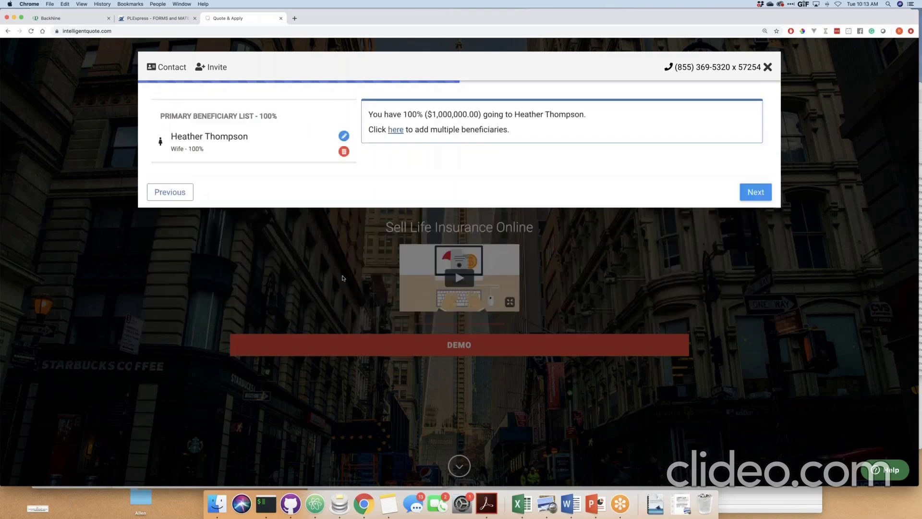
Continue past the primary beneficiary list to the optional contingent beneficiary question.
{"action": "left_click", "coordinate": [752, 194]}
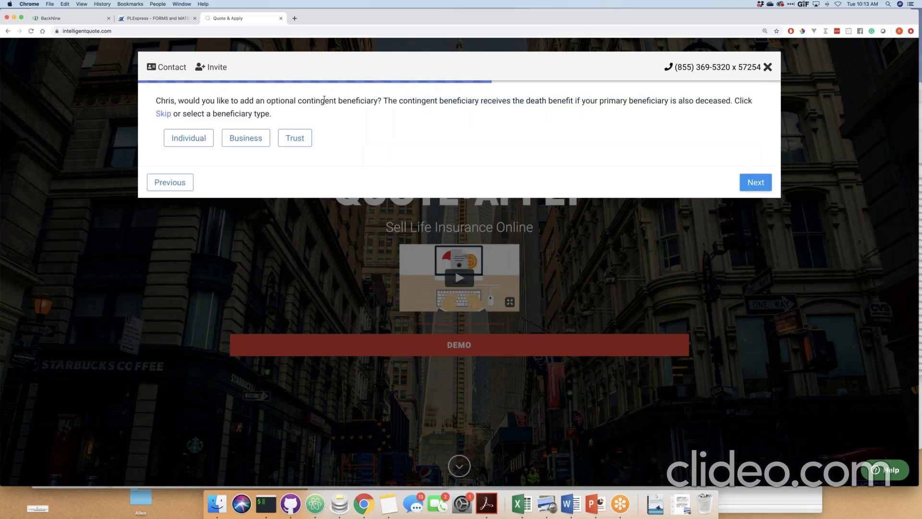
{"action": "left_click_drag", "start_coordinate": [267, 100], "coordinate": [383, 100]}
{"action": "left_click", "coordinate": [442, 101]}
Skip the contingent beneficiary and enter income 150,000, assets 1,000,000, and liabilities 500,000.
{"action": "left_click", "coordinate": [756, 184]}
{"action": "type", "text": "1500000"}
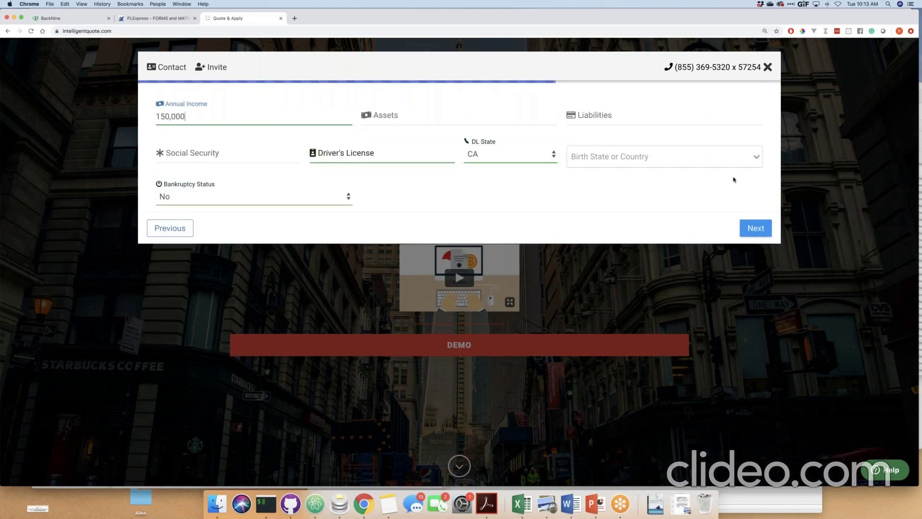
{"action": "key", "text": "Tab"}
{"action": "type", "text": "1,000,00"}
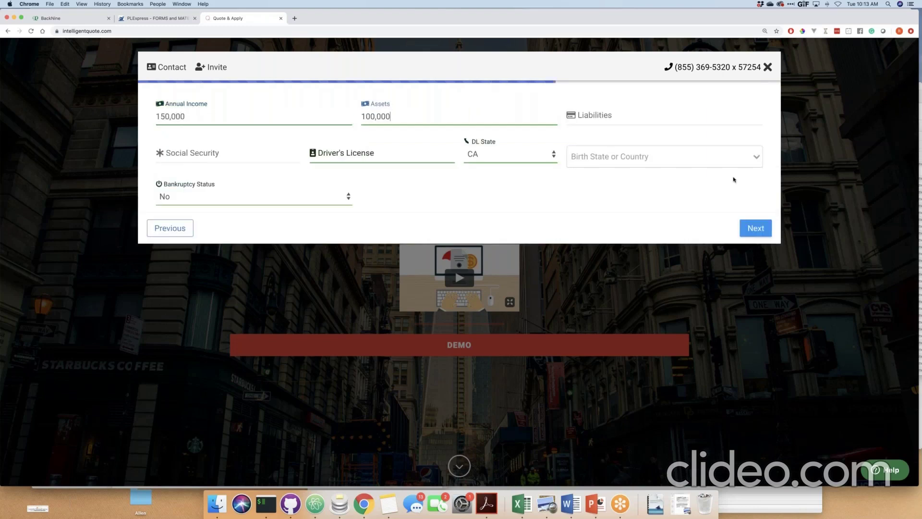
{"action": "type", "text": "0"}
{"action": "key", "text": "Tab"}
{"action": "type", "text": "500000"}
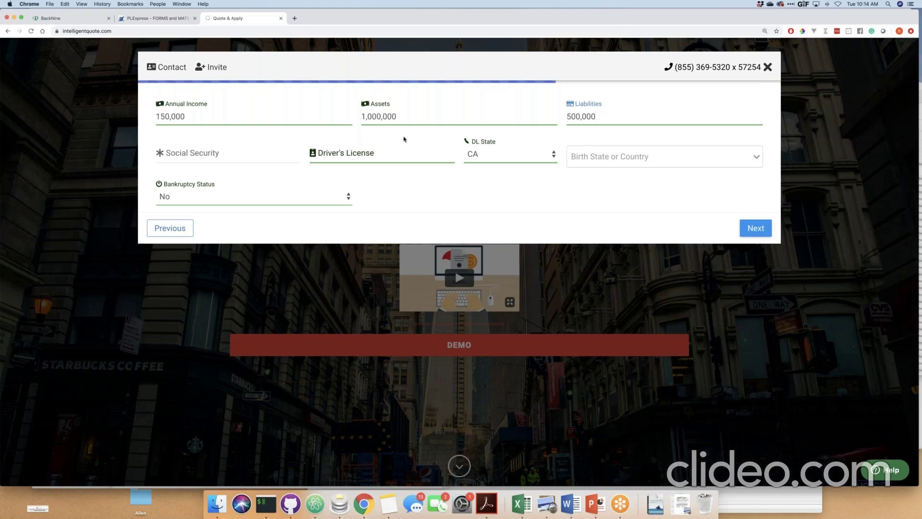
Enter the insured's Social Security and driver's license numbers and choose California as birth state.
{"action": "left_click", "coordinate": [250, 151]}
{"action": "key", "text": "Tab"}
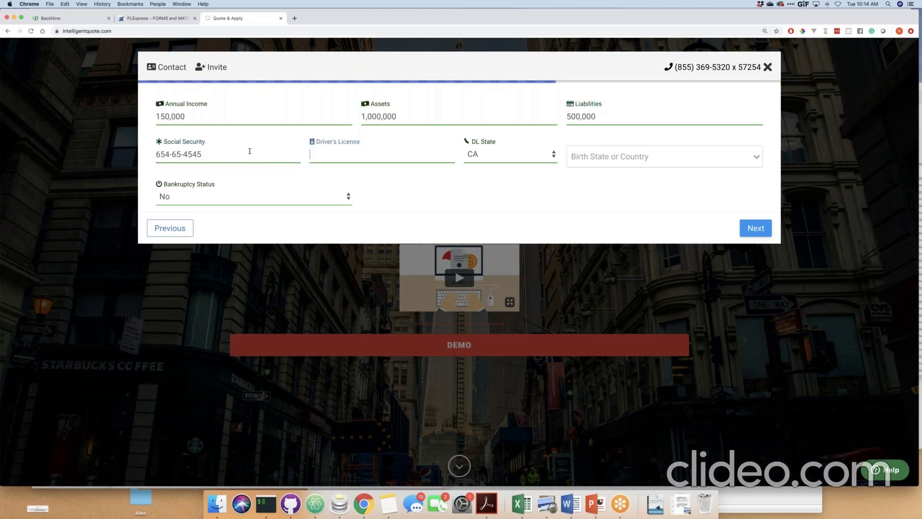
{"action": "key", "text": "Tab"}
{"action": "key", "text": "Tab"}
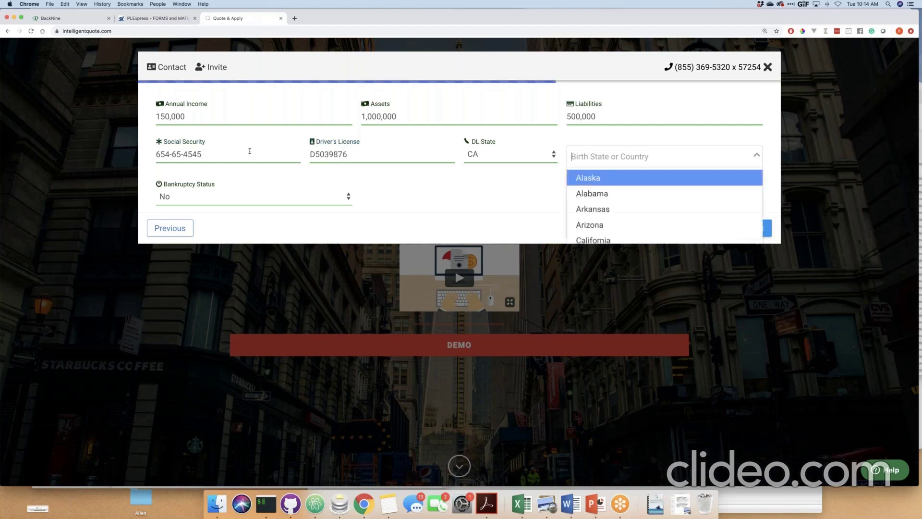
{"action": "type", "text": "CA"}
{"action": "key", "text": "Return"}
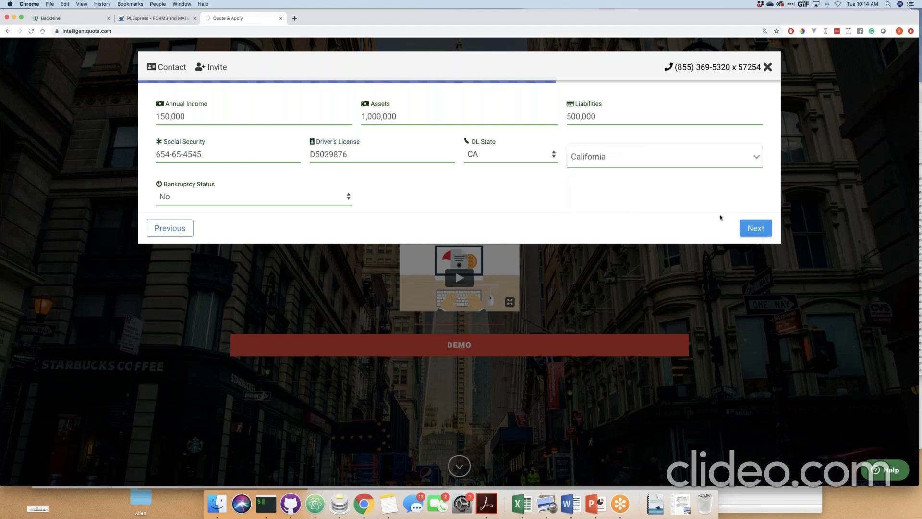
{"action": "key", "text": "Return"}
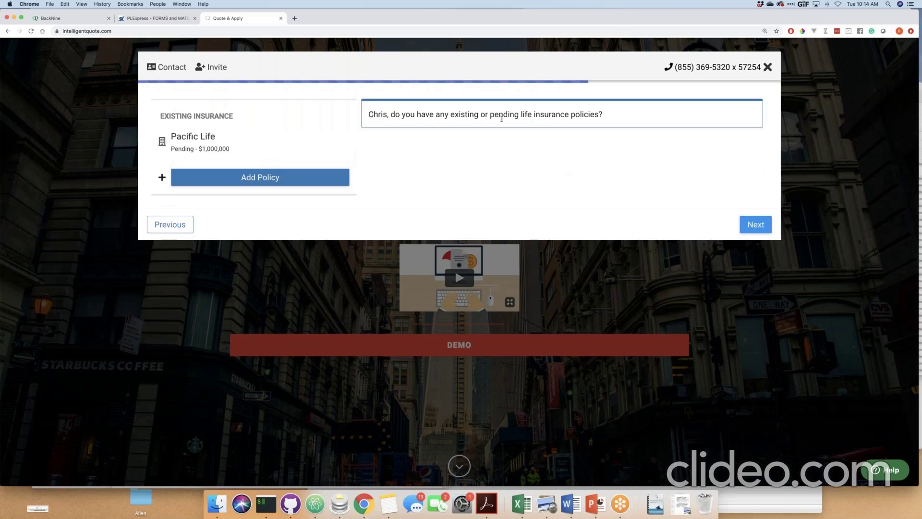
Add another existing policy with Principal National as the carrier.
{"action": "left_click", "coordinate": [282, 177]}
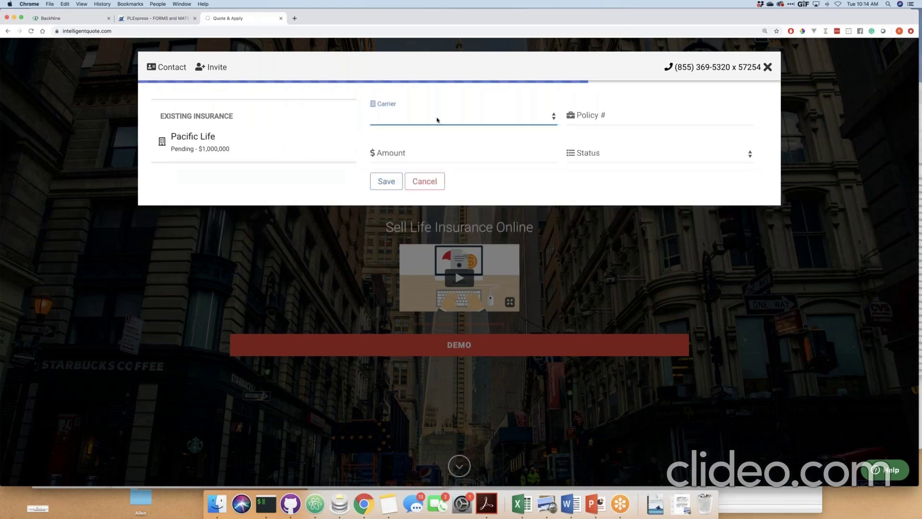
{"action": "left_click", "coordinate": [437, 118]}
{"action": "key", "text": "p"}
{"action": "key", "text": "Down"}
{"action": "key", "text": "Down"}
{"action": "key", "text": "Down"}
{"action": "key", "text": "Down"}
{"action": "key", "text": "Down"}
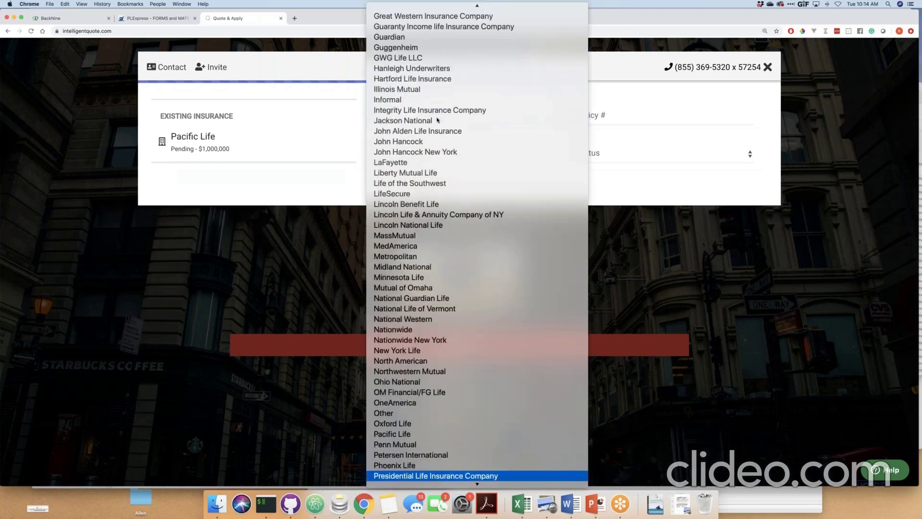
{"action": "key", "text": "Return"}
Enter the policy number, amount 500,000, and status Active - Being Replaced.
{"action": "left_click", "coordinate": [582, 115]}
{"action": "type", "text": "Prin"}
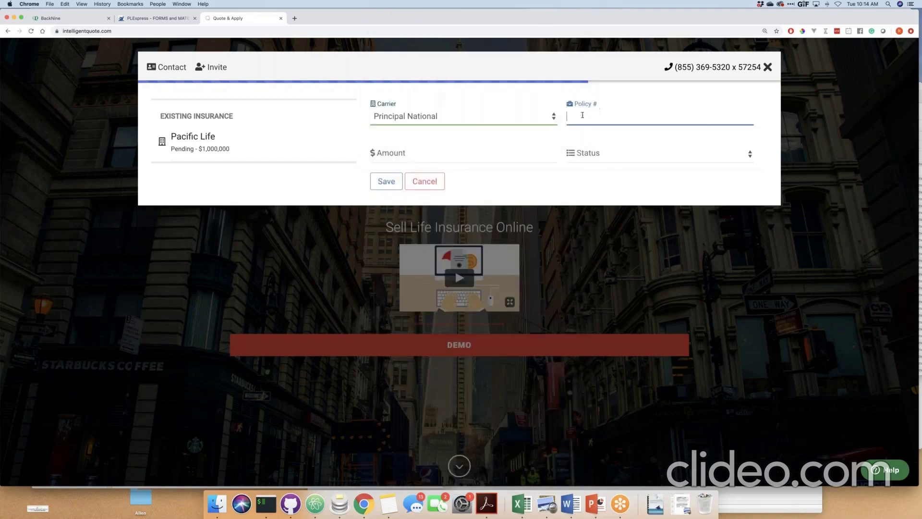
{"action": "key", "text": "Tab"}
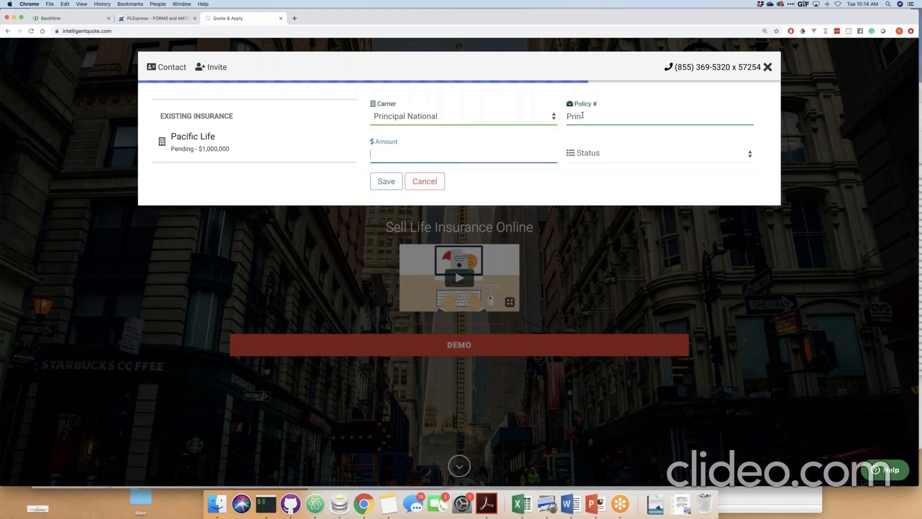
{"action": "type", "text": "500,000"}
{"action": "key", "text": "Tab"}
{"action": "left_click", "coordinate": [630, 154]}
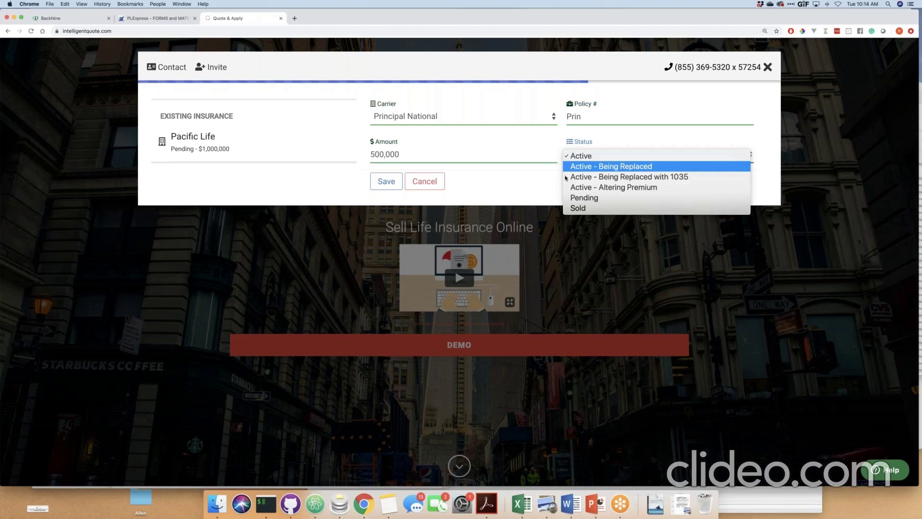
{"action": "key", "text": "Return"}
Set policy date 01/02/2010, business insurance No, reason 'end of term', and save the policy.
{"action": "left_click", "coordinate": [409, 193]}
{"action": "type", "text": "01/0"}
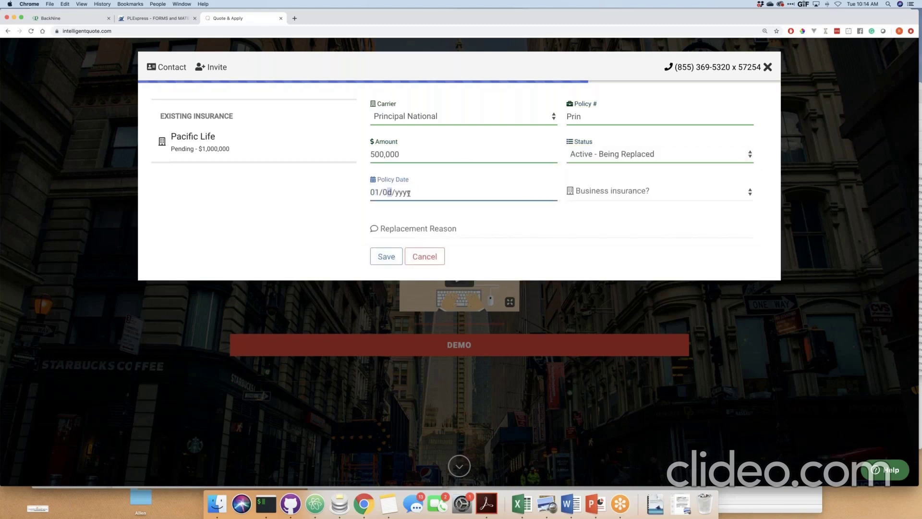
{"action": "type", "text": "2/2010"}
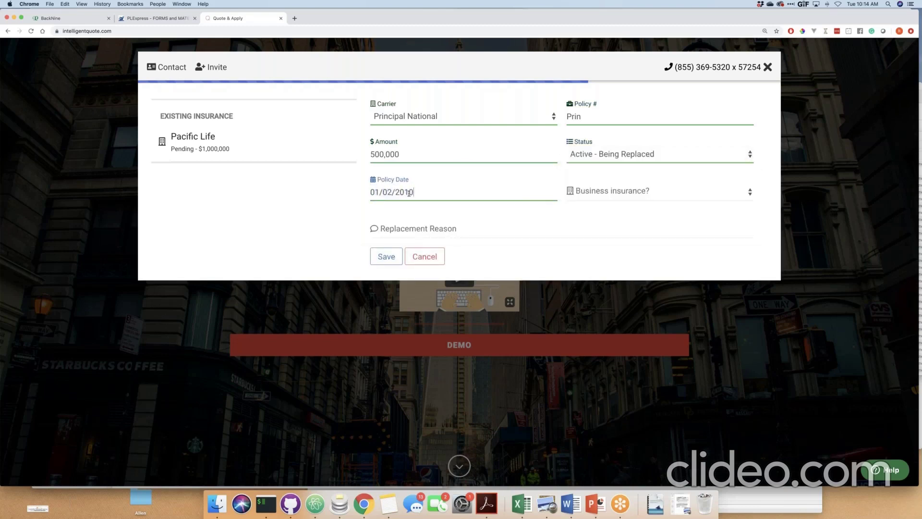
{"action": "key", "text": "Tab"}
{"action": "key", "text": "n"}
{"action": "key", "text": "Tab"}
{"action": "type", "text": "end of term"}
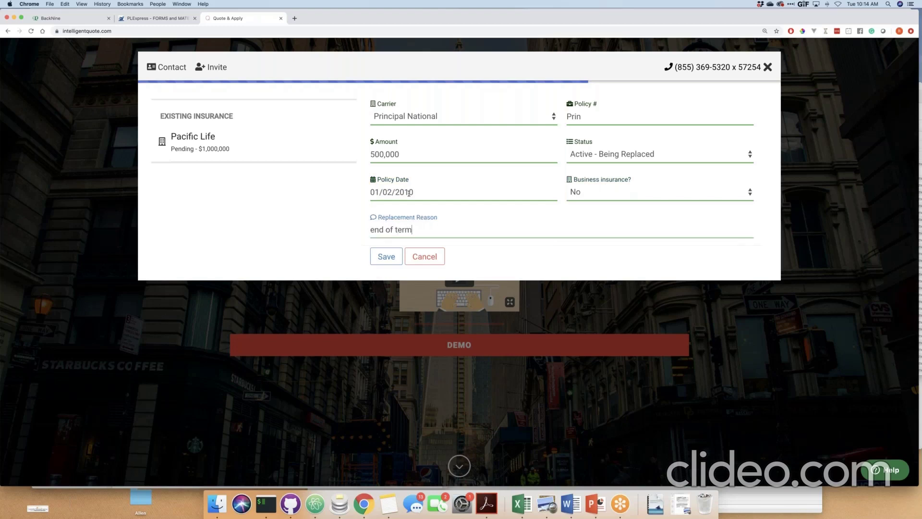
{"action": "key", "text": "Return"}
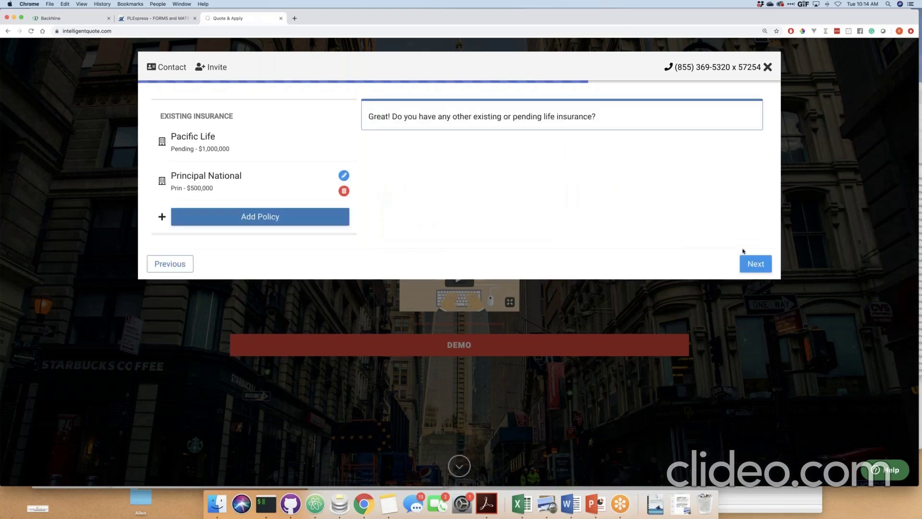
On the Pacific Life underwriting questions, set height to 5' 10" and weight to 175 pounds.
{"action": "key", "text": "Return"}
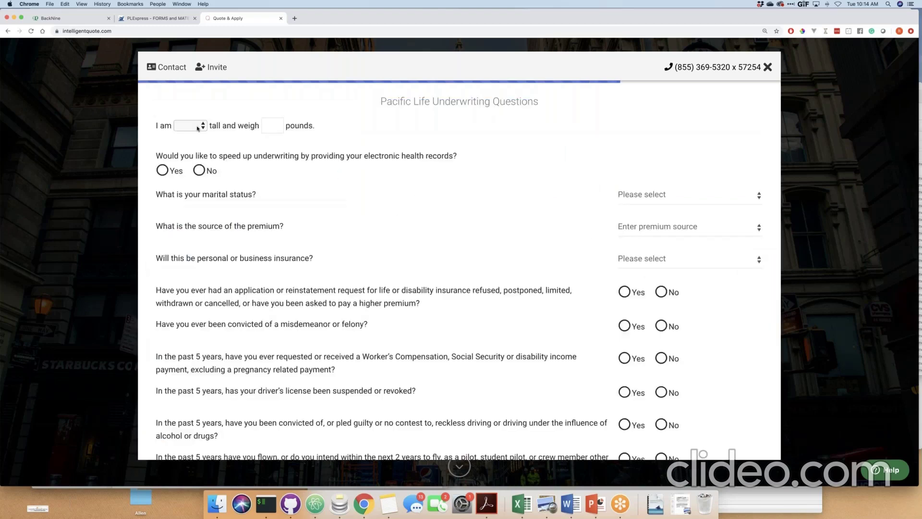
{"action": "left_click", "coordinate": [201, 127]}
{"action": "left_click", "coordinate": [229, 105]}
{"action": "left_click", "coordinate": [207, 129]}
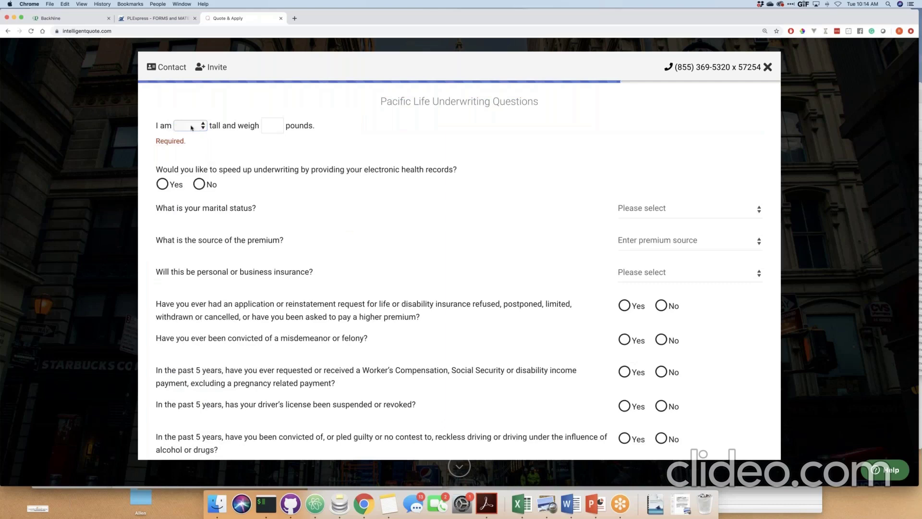
{"action": "left_click", "coordinate": [190, 127]}
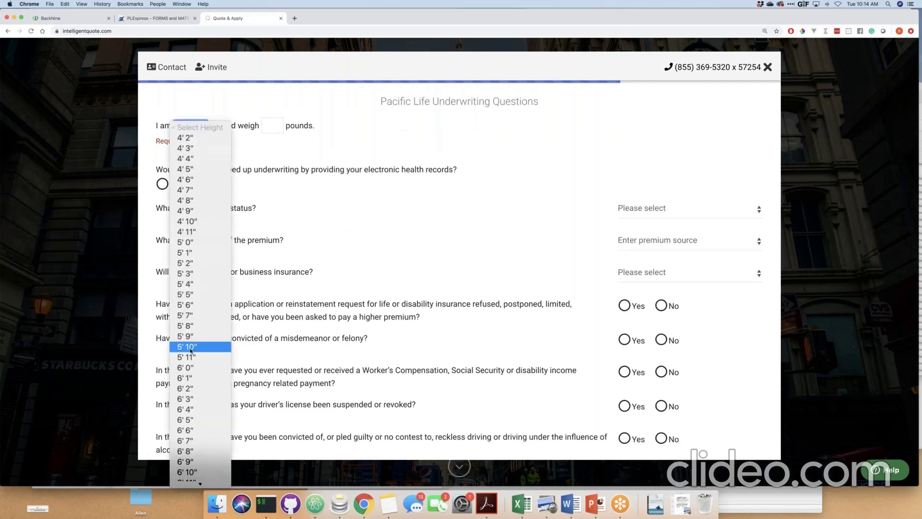
{"action": "left_click", "coordinate": [192, 346]}
{"action": "left_click", "coordinate": [274, 126]}
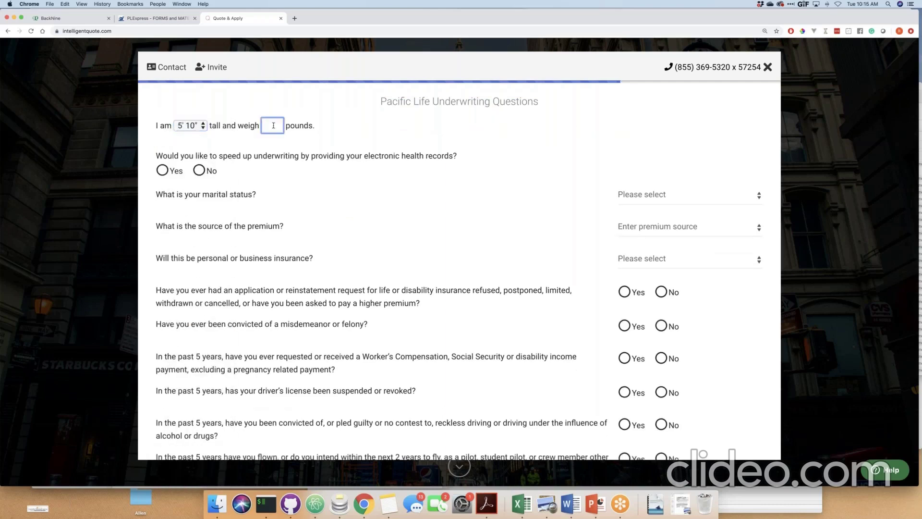
{"action": "type", "text": "175"}
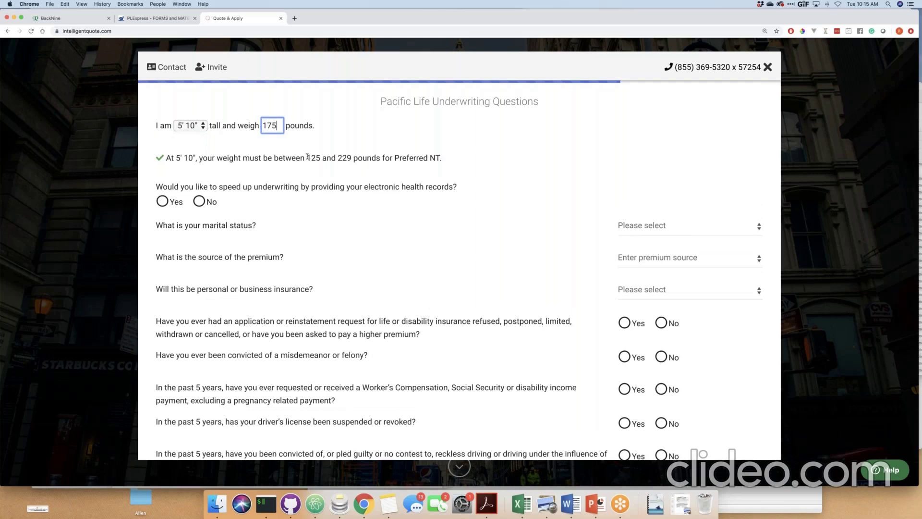
{"action": "left_click_drag", "start_coordinate": [308, 157], "coordinate": [352, 158]}
{"action": "left_click", "coordinate": [363, 157]}
{"action": "scroll", "coordinate": [443, 161], "scroll_direction": "down", "scroll_amount": 1}
{"action": "left_click_drag", "start_coordinate": [161, 182], "coordinate": [457, 181]}
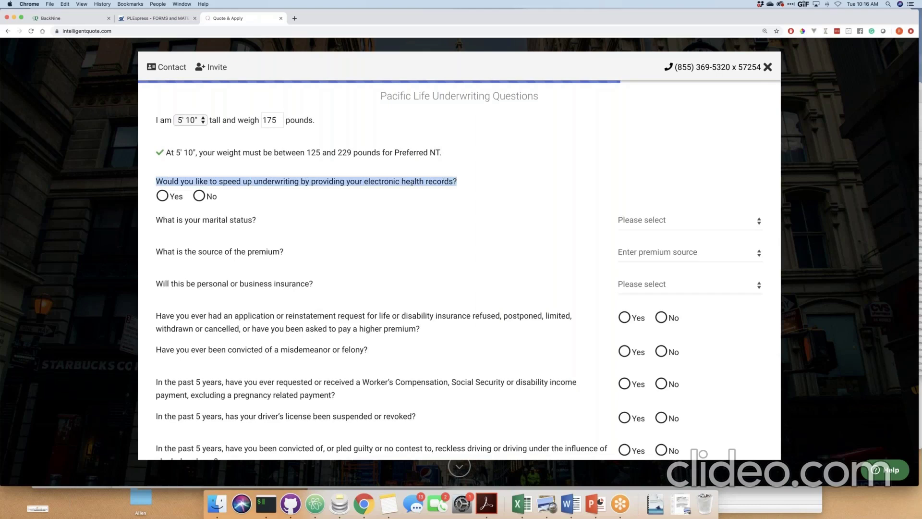
{"action": "left_click_drag", "start_coordinate": [167, 182], "coordinate": [248, 181]}
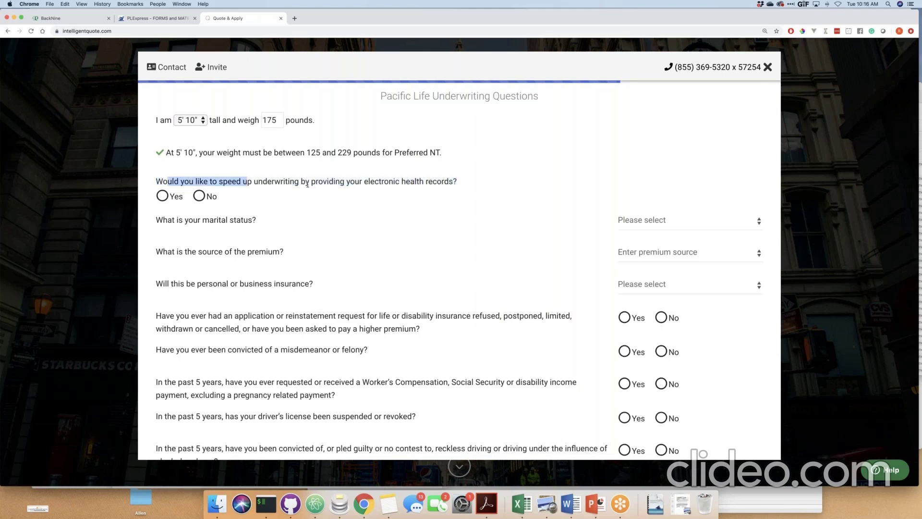
{"action": "left_click_drag", "start_coordinate": [307, 185], "coordinate": [396, 181]}
{"action": "left_click", "coordinate": [397, 181]}
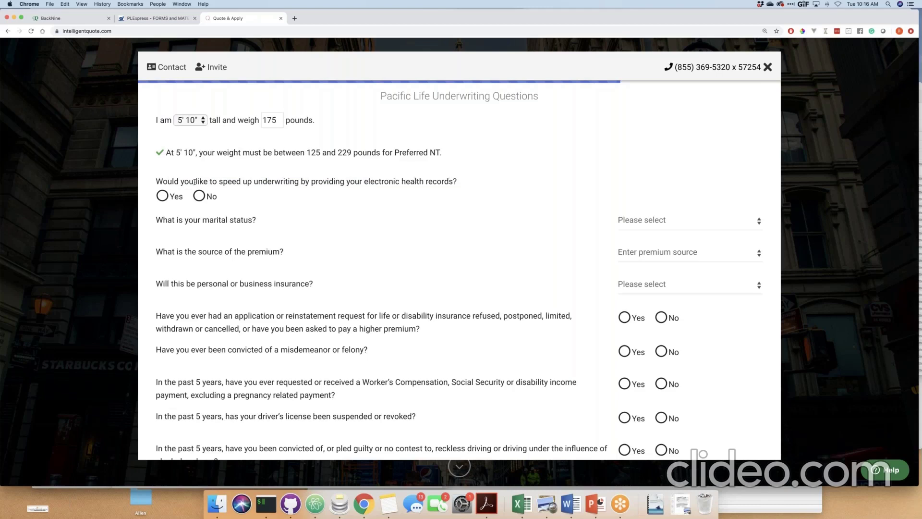
{"action": "left_click_drag", "start_coordinate": [155, 181], "coordinate": [457, 181]}
{"action": "left_click", "coordinate": [445, 181]}
Preview the health-records connection by choosing Kaiser Permanente, then close it to answer No.
{"action": "left_click", "coordinate": [164, 196]}
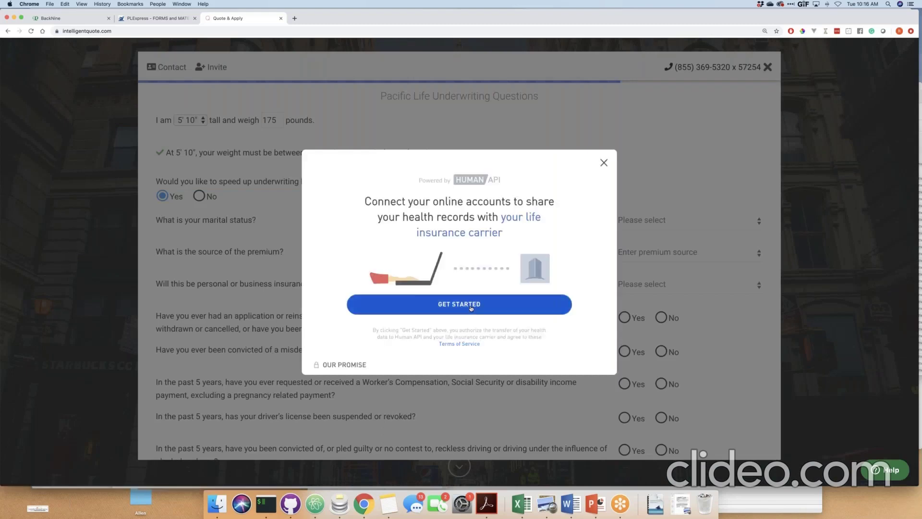
{"action": "left_click", "coordinate": [471, 308]}
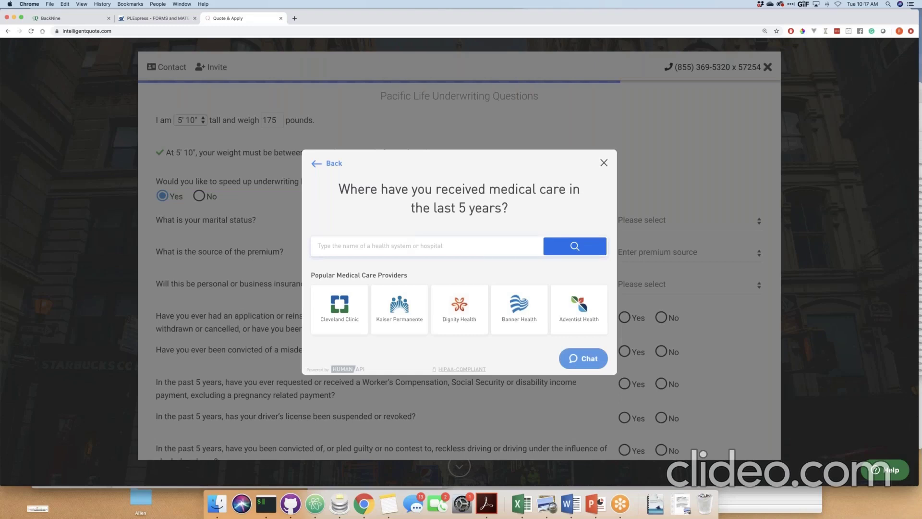
{"action": "left_click", "coordinate": [402, 308]}
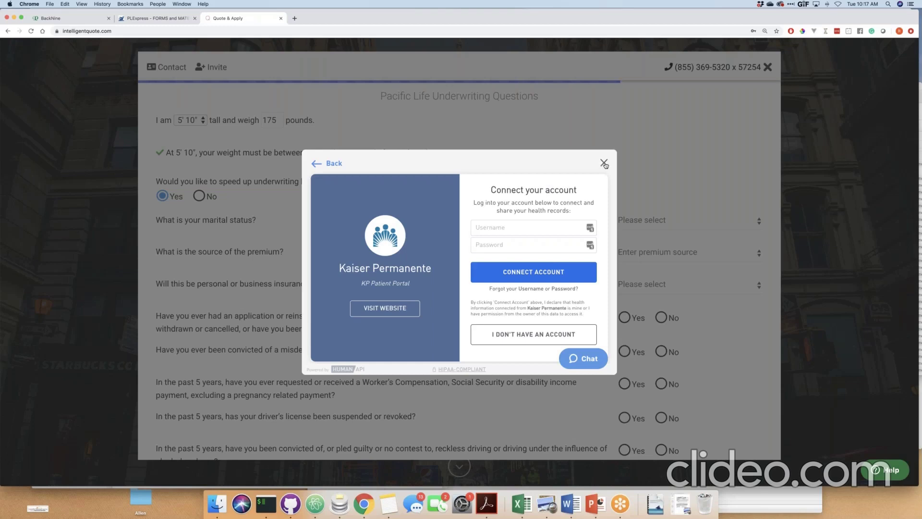
{"action": "left_click", "coordinate": [604, 164]}
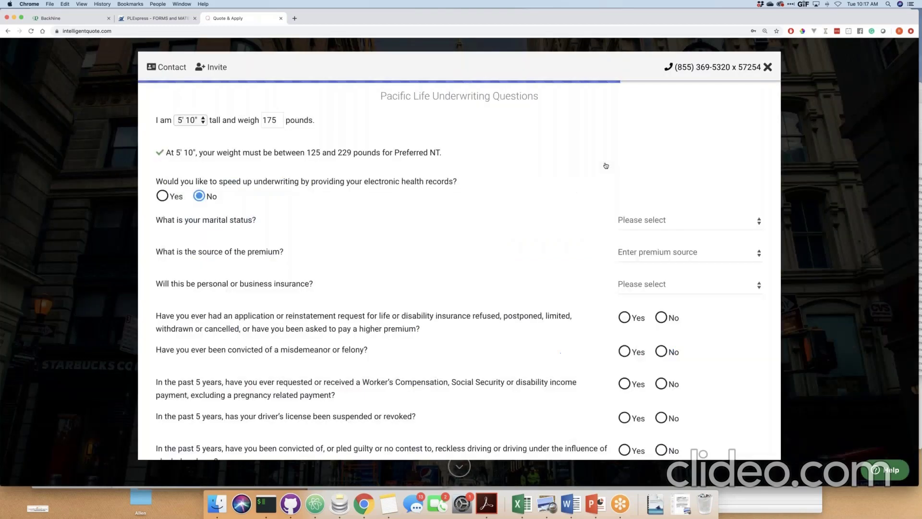
Set marital status Married, premium source Salary, insurance type Personal, and choose the purpose.
{"action": "left_click", "coordinate": [667, 224]}
{"action": "left_click", "coordinate": [663, 233]}
{"action": "left_click", "coordinate": [657, 260]}
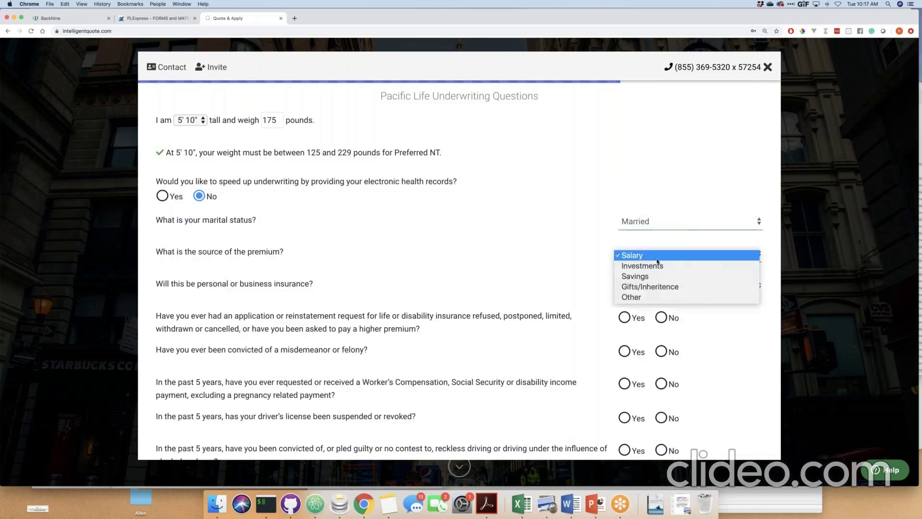
{"action": "left_click", "coordinate": [657, 256]}
{"action": "left_click", "coordinate": [645, 284]}
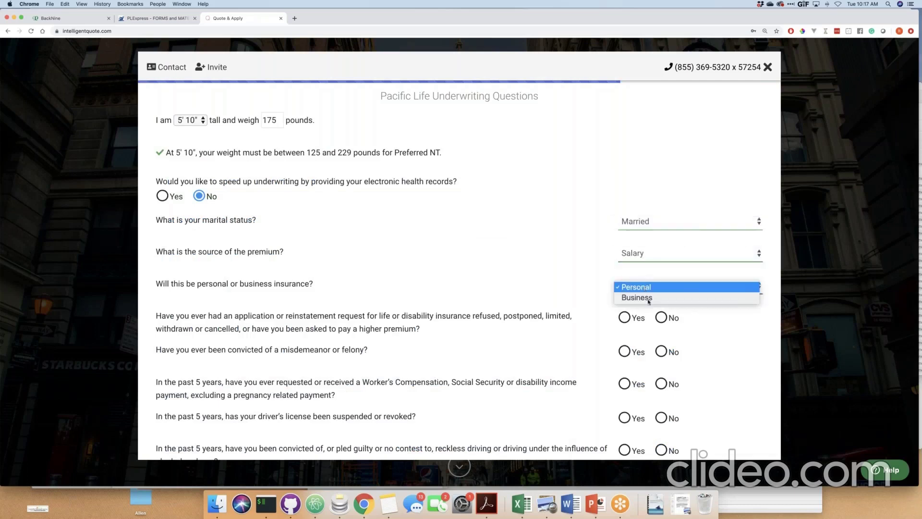
{"action": "left_click", "coordinate": [638, 287]}
{"action": "left_click", "coordinate": [348, 332]}
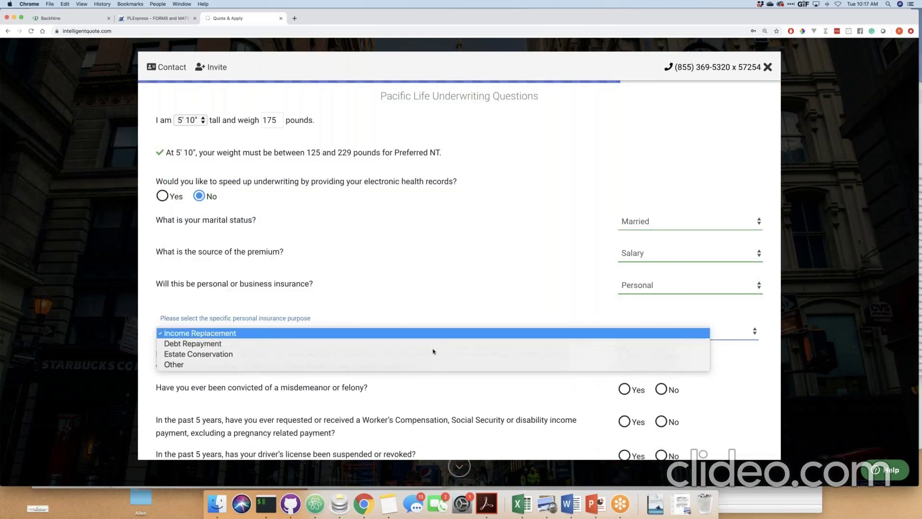
Answer No to prior refusals, criminal record, worker's compensation, license suspension, and reckless driving.
{"action": "left_click", "coordinate": [662, 356]}
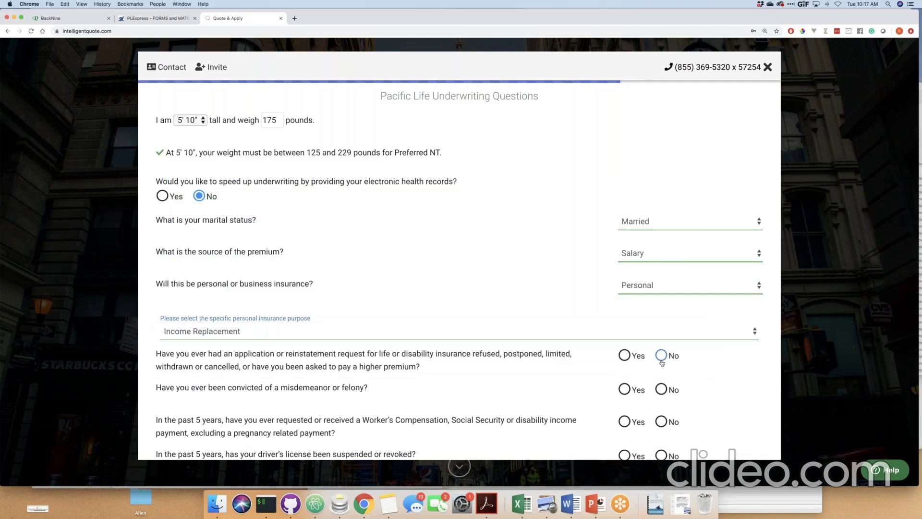
{"action": "left_click", "coordinate": [662, 389]}
{"action": "scroll", "coordinate": [665, 386], "scroll_direction": "down", "scroll_amount": 3}
{"action": "left_click", "coordinate": [625, 283]}
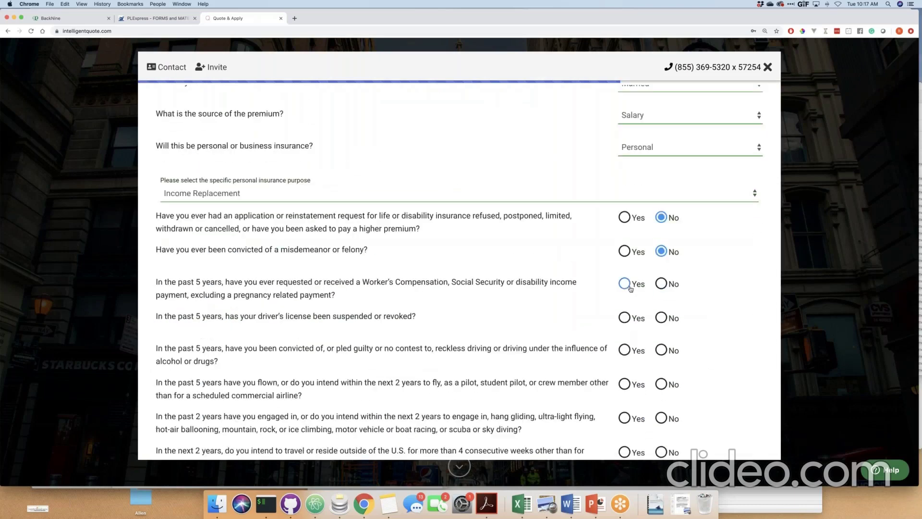
{"action": "left_click", "coordinate": [670, 285]}
{"action": "left_click", "coordinate": [663, 316]}
{"action": "left_click", "coordinate": [663, 350]}
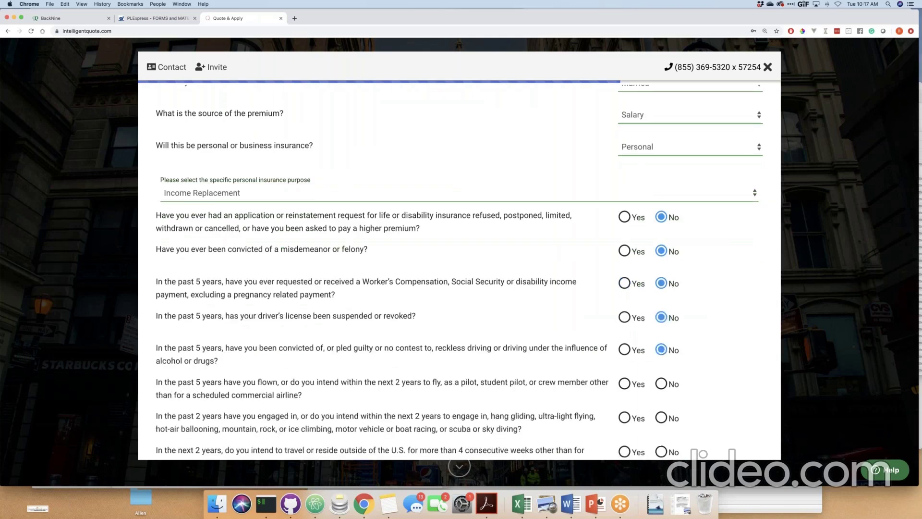
Answer No to pilot, hang gliding, and foreign travel, then decline adding payment information.
{"action": "scroll", "coordinate": [665, 350], "scroll_direction": "down", "scroll_amount": 2}
{"action": "left_click", "coordinate": [663, 334]}
{"action": "left_click", "coordinate": [672, 369]}
{"action": "left_click", "coordinate": [665, 404]}
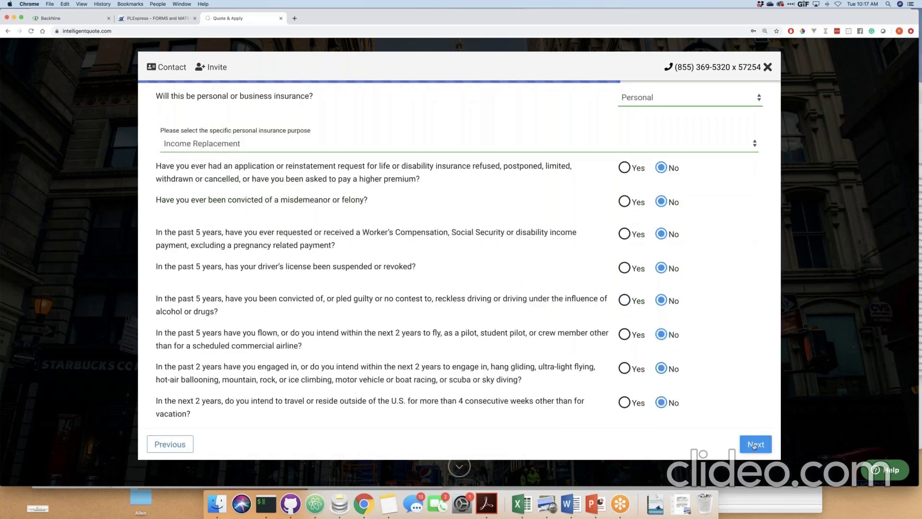
{"action": "left_click", "coordinate": [755, 445]}
{"action": "left_click", "coordinate": [237, 125]}
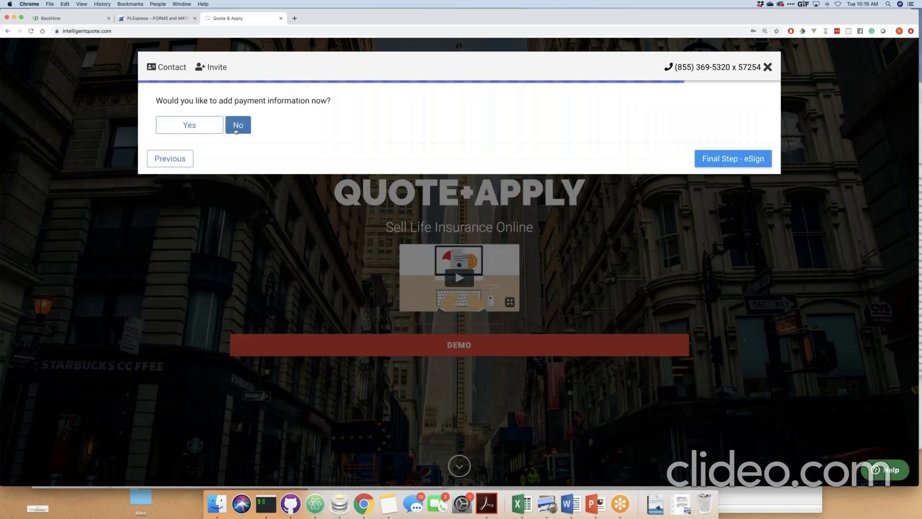
Keep No for payment information and submit through Final Step - eSign, confirming the Almost Done prompt.
{"action": "left_click", "coordinate": [211, 125]}
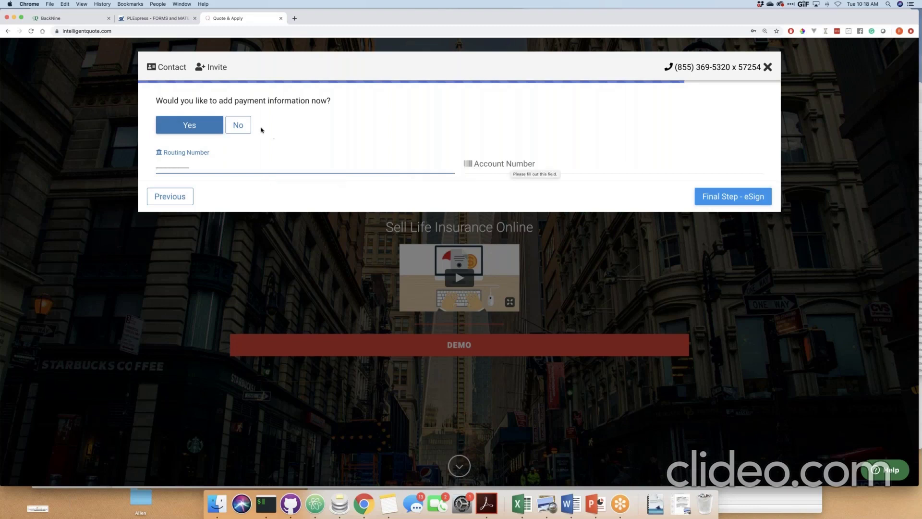
{"action": "left_click", "coordinate": [238, 125]}
{"action": "left_click", "coordinate": [733, 210]}
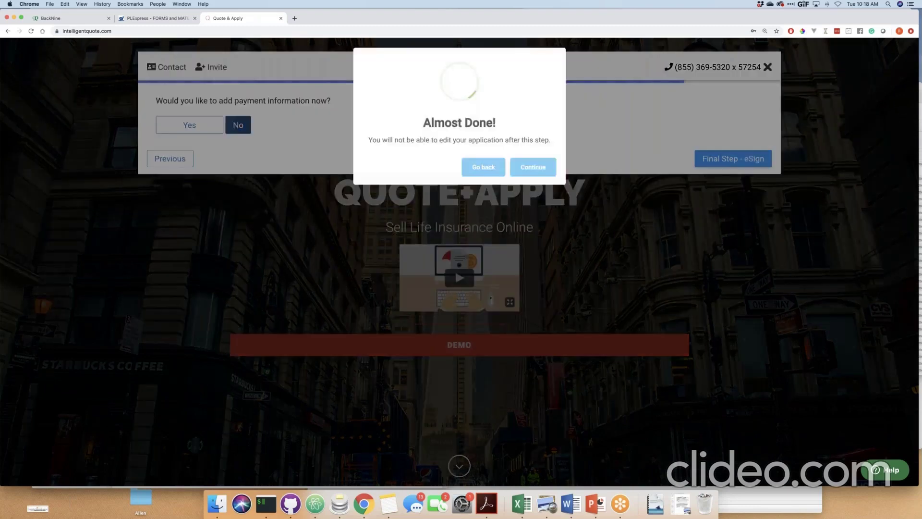
{"action": "left_click", "coordinate": [537, 169]}
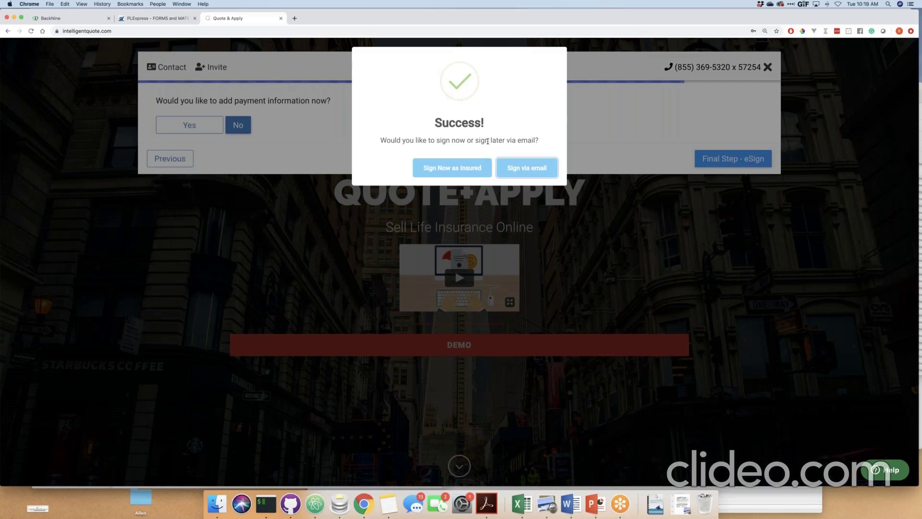
Choose Sign Now as Insured in the Success dialog.
{"action": "left_click", "coordinate": [462, 171]}
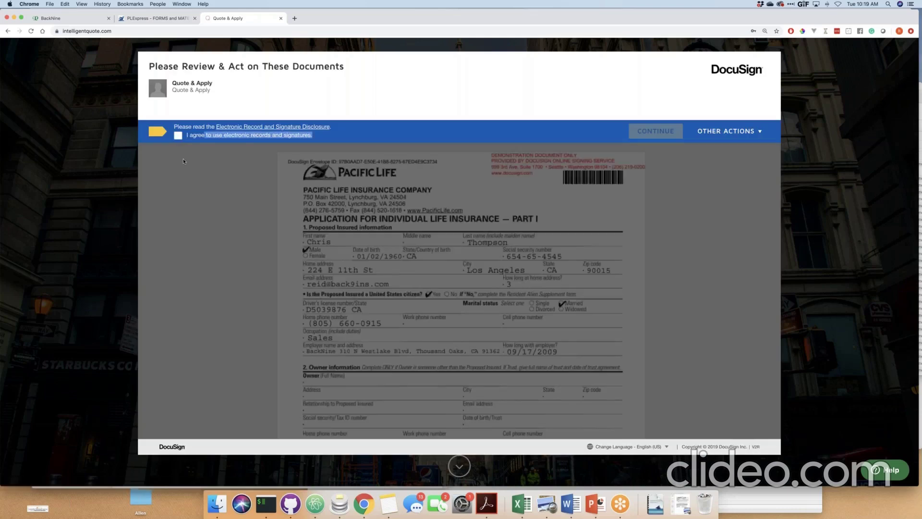
Accept the electronic records and signatures agreement and scroll through the Pacific Life application.
{"action": "left_click", "coordinate": [179, 136]}
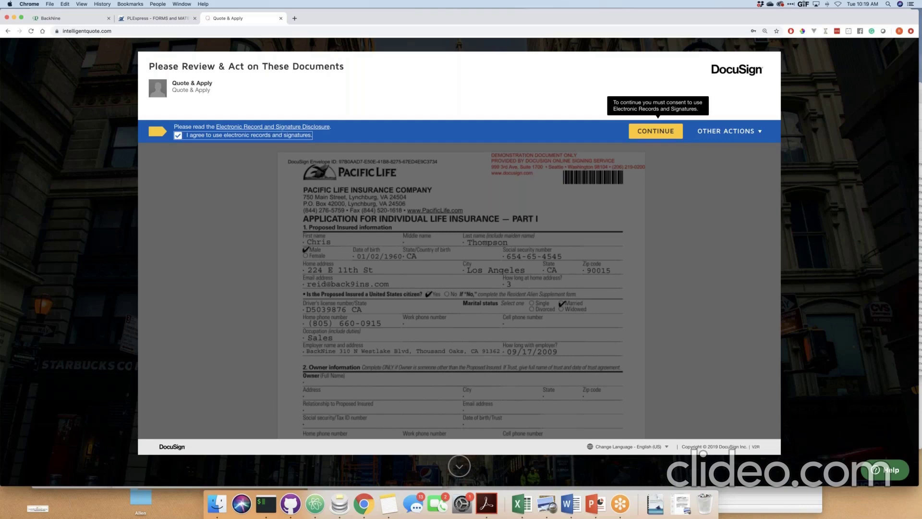
{"action": "left_click", "coordinate": [655, 131]}
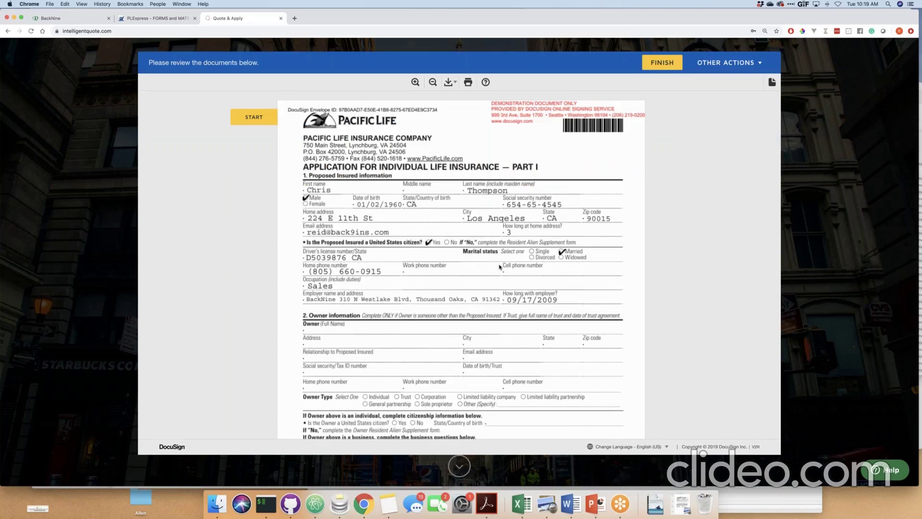
{"action": "scroll", "coordinate": [499, 267], "scroll_direction": "down", "scroll_amount": 5}
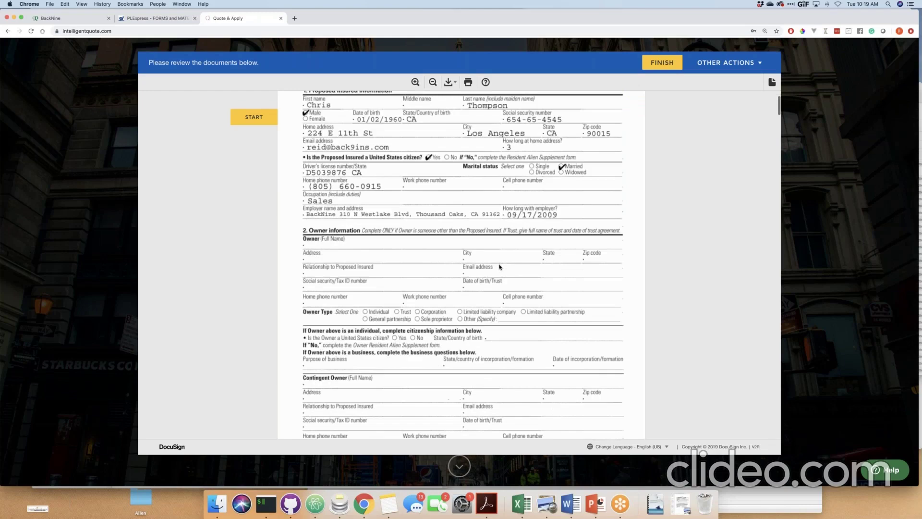
{"action": "scroll", "coordinate": [499, 267], "scroll_direction": "down", "scroll_amount": 6}
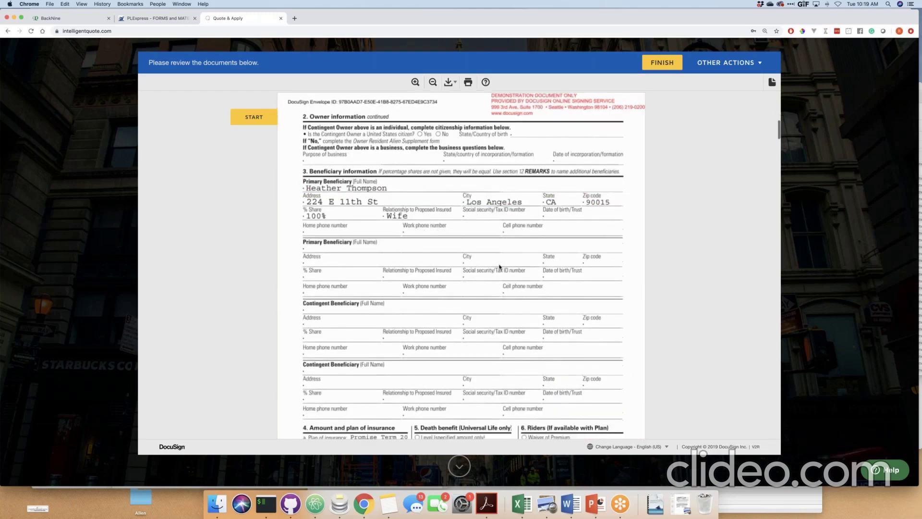
Start guided signing and adopt the signature on the first required field.
{"action": "left_click", "coordinate": [264, 119]}
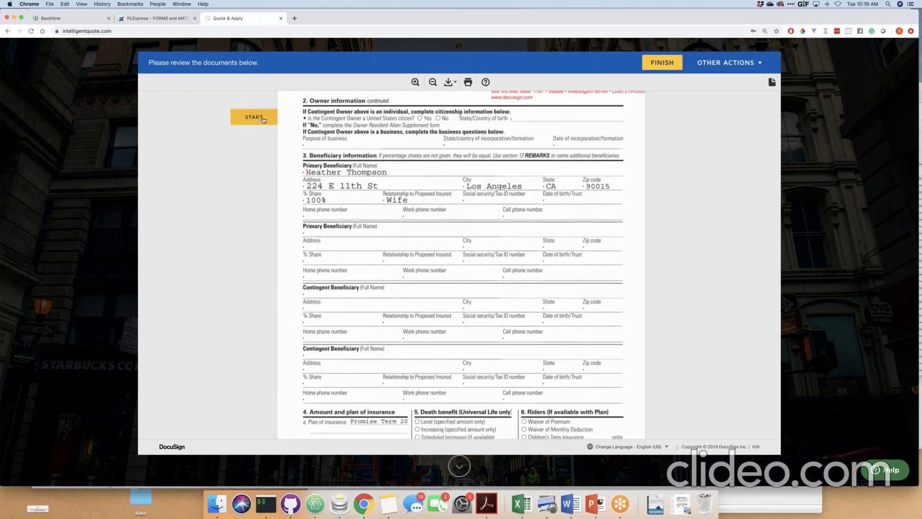
{"action": "left_click", "coordinate": [264, 119]}
{"action": "left_click", "coordinate": [323, 265]}
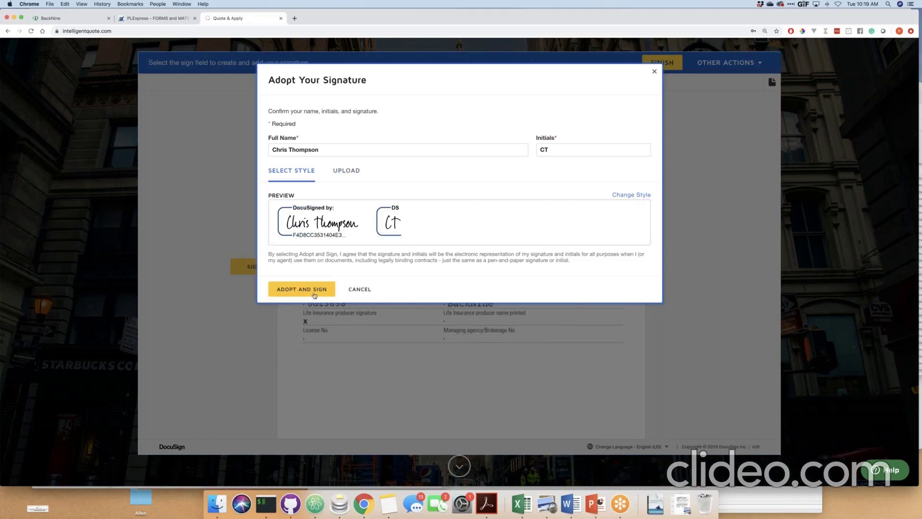
{"action": "left_click", "coordinate": [317, 290]}
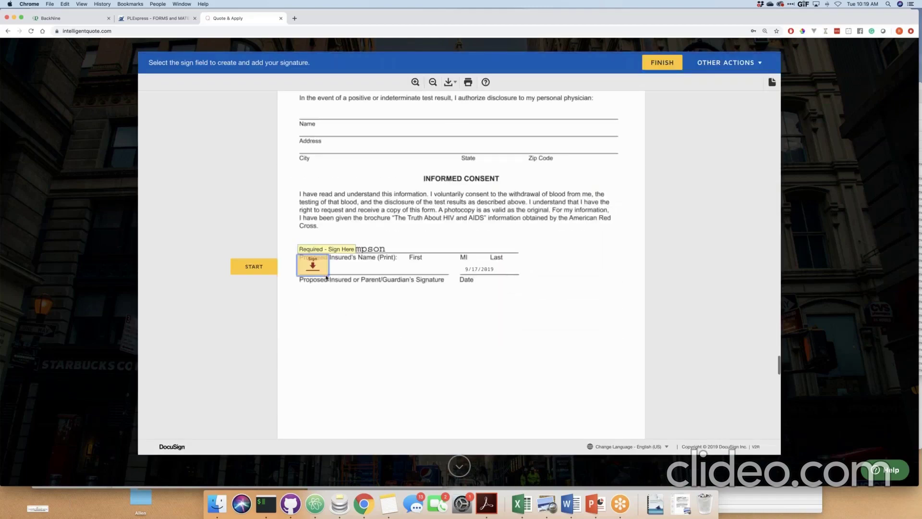
Sign the applicant's signature field, finish the document, and close the sent-to-Pacific-Life confirmation.
{"action": "scroll", "coordinate": [317, 266], "scroll_direction": "down", "scroll_amount": 3}
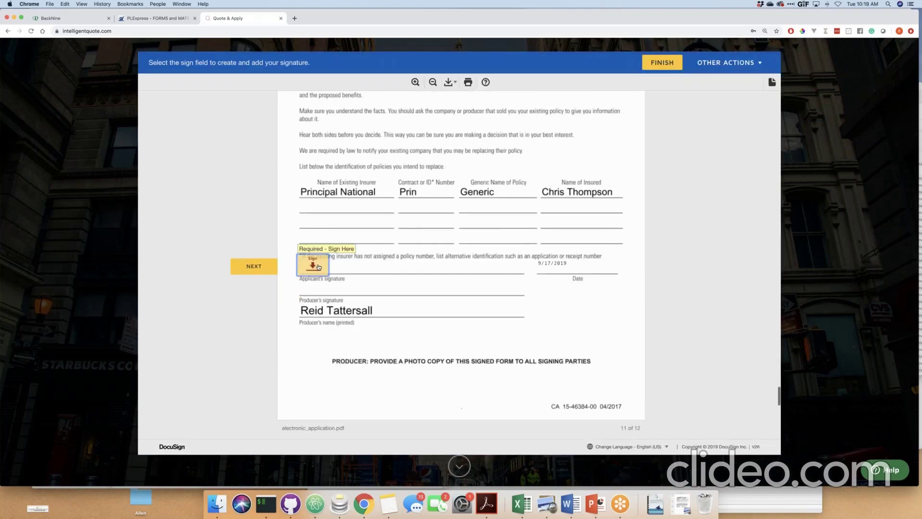
{"action": "left_click", "coordinate": [319, 267]}
{"action": "left_click", "coordinate": [673, 64]}
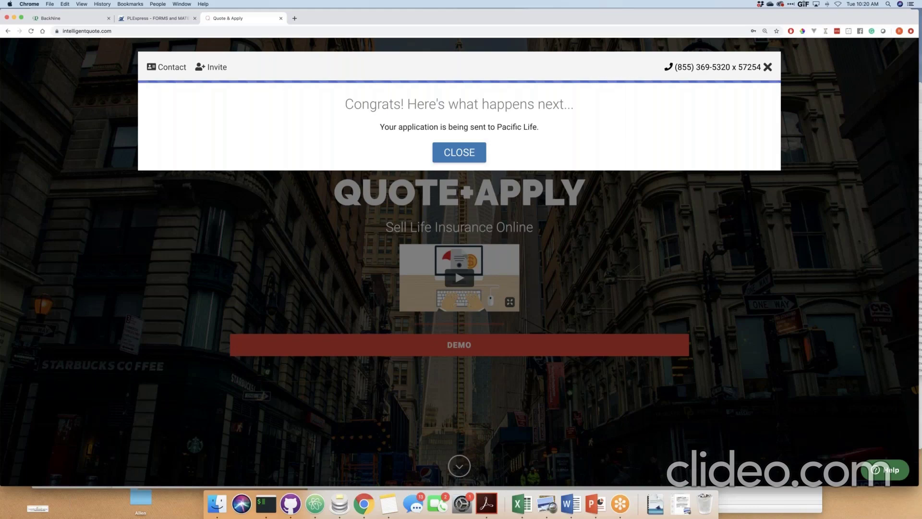
{"action": "left_click", "coordinate": [469, 160]}
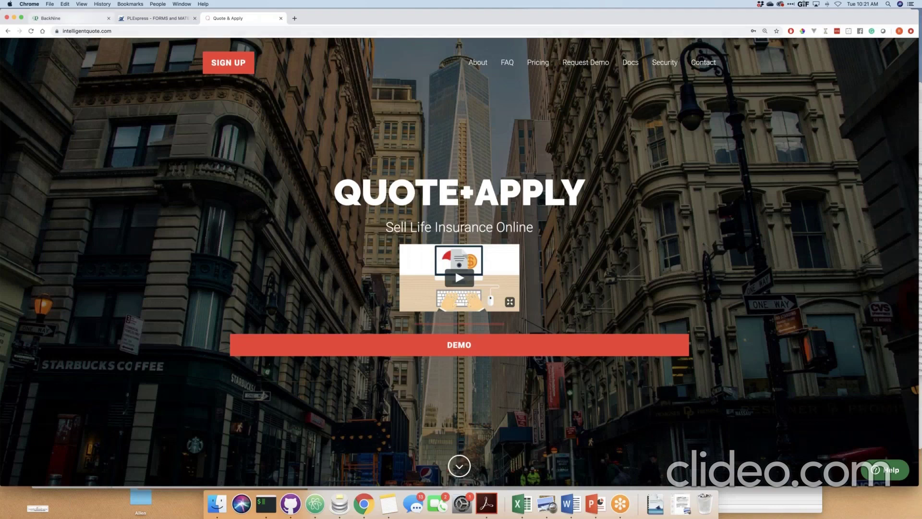
Switch to BackNine Insurance News and skim the list of fifteen news headlines.
{"action": "left_click", "coordinate": [74, 21]}
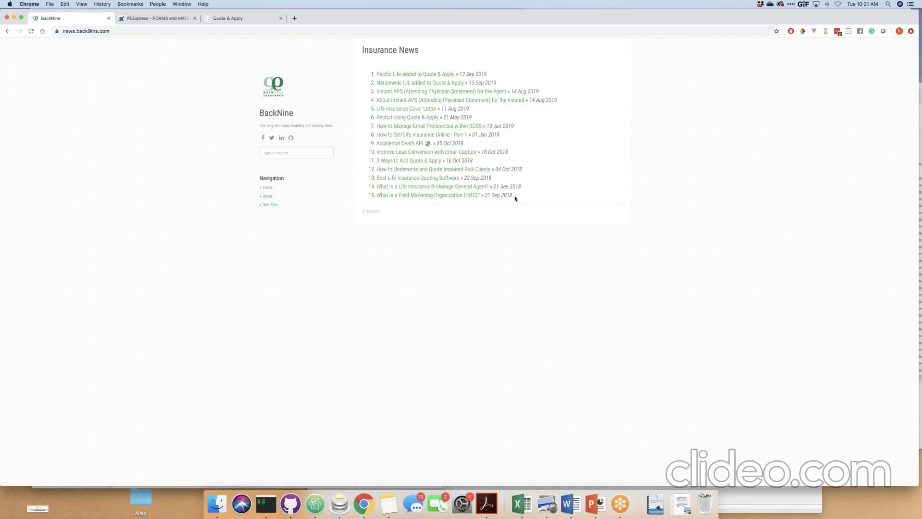
{"action": "left_click_drag", "start_coordinate": [515, 199], "coordinate": [360, 74]}
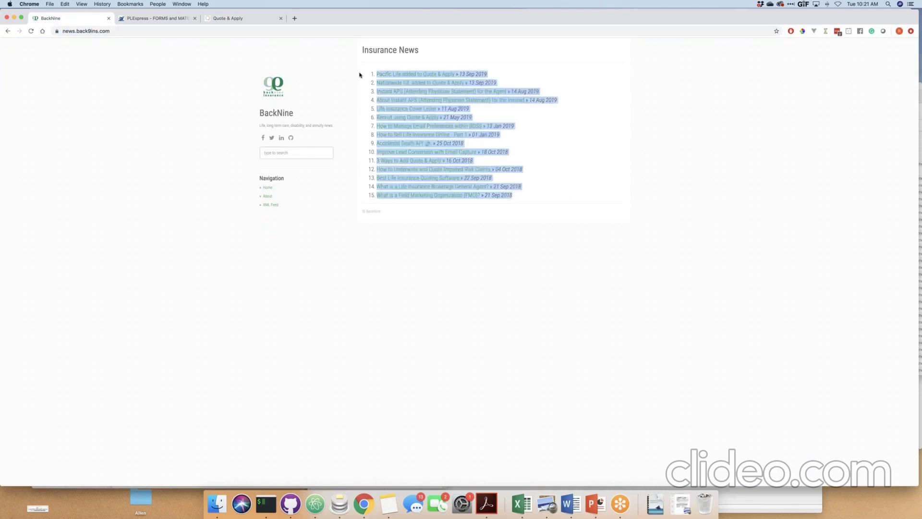
{"action": "left_click_drag", "start_coordinate": [617, 165], "coordinate": [606, 176]}
{"action": "left_click", "coordinate": [326, 108]}
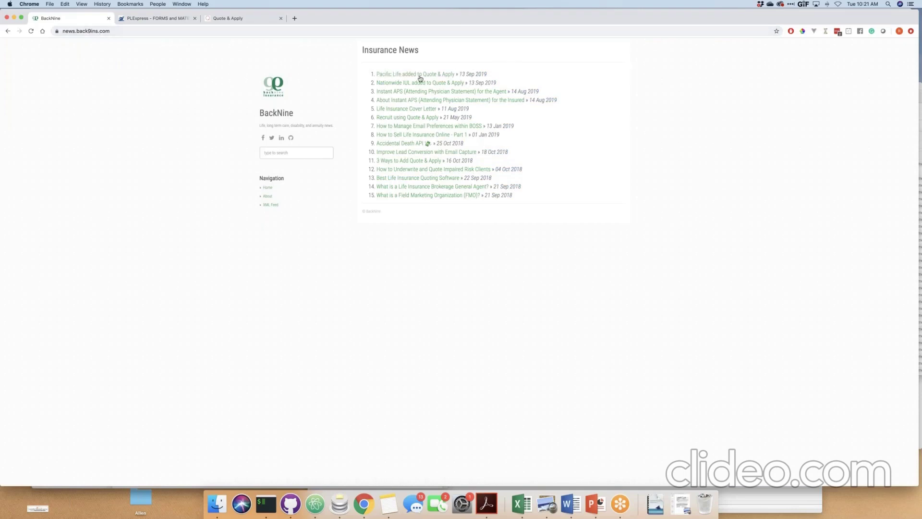
Open the 'Pacific Life added to Quote & Apply' article and highlight its New York availability bullet.
{"action": "left_click", "coordinate": [418, 79]}
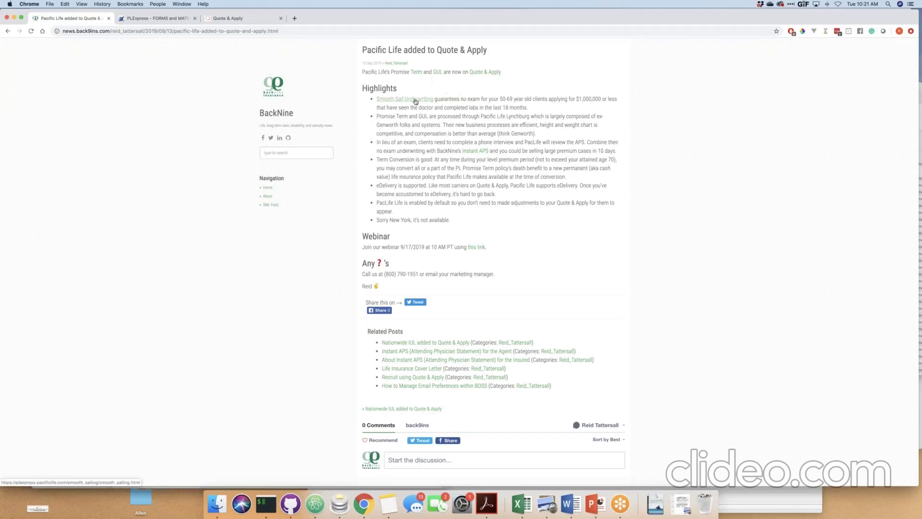
{"action": "left_click_drag", "start_coordinate": [376, 220], "coordinate": [450, 221]}
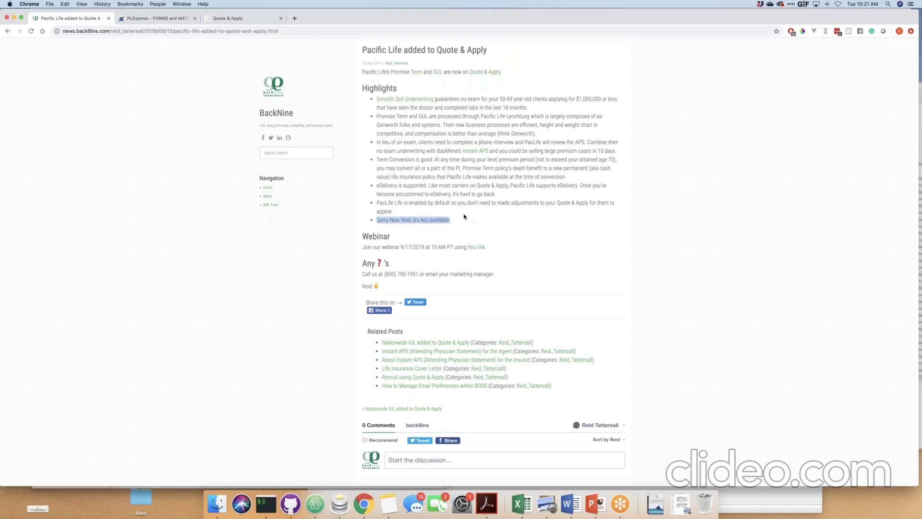
{"action": "left_click", "coordinate": [408, 105]}
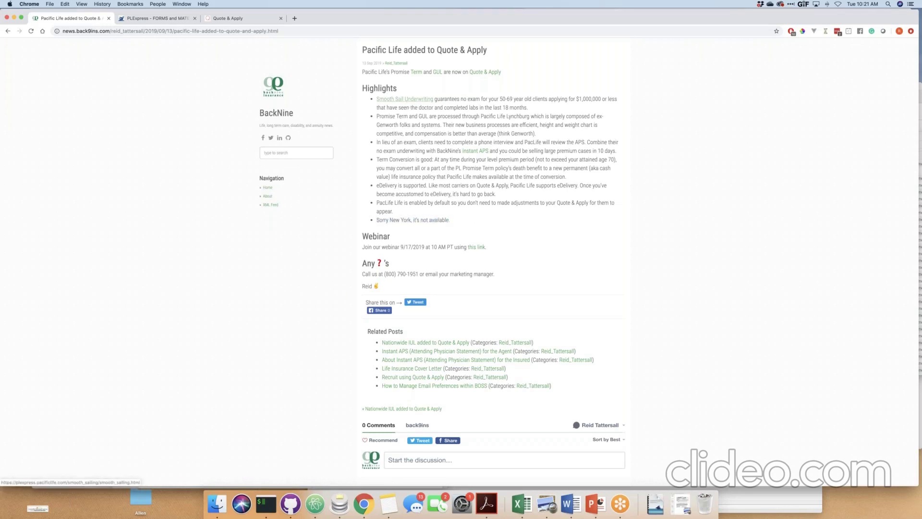
Open the Smooth Sail Underwriting materials from the article, then bring up the app switcher.
{"action": "left_click", "coordinate": [406, 100]}
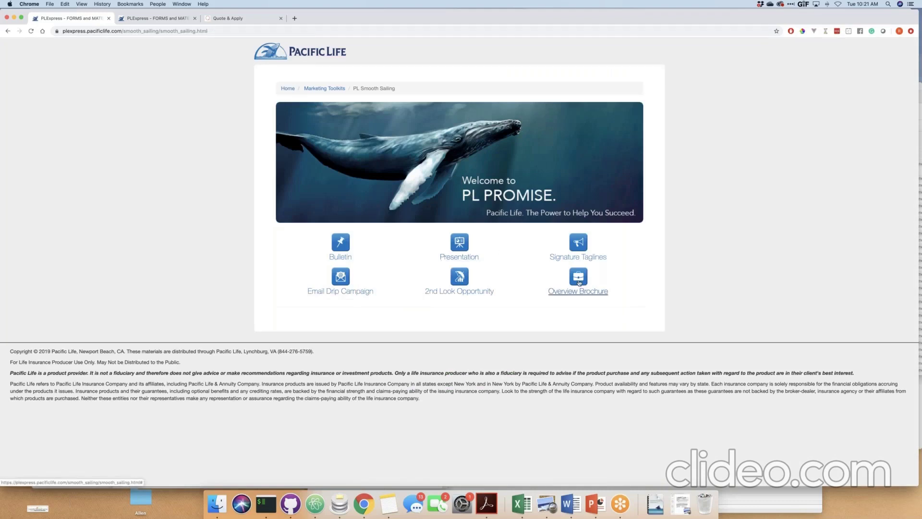
{"action": "key", "text": "super+Tab"}
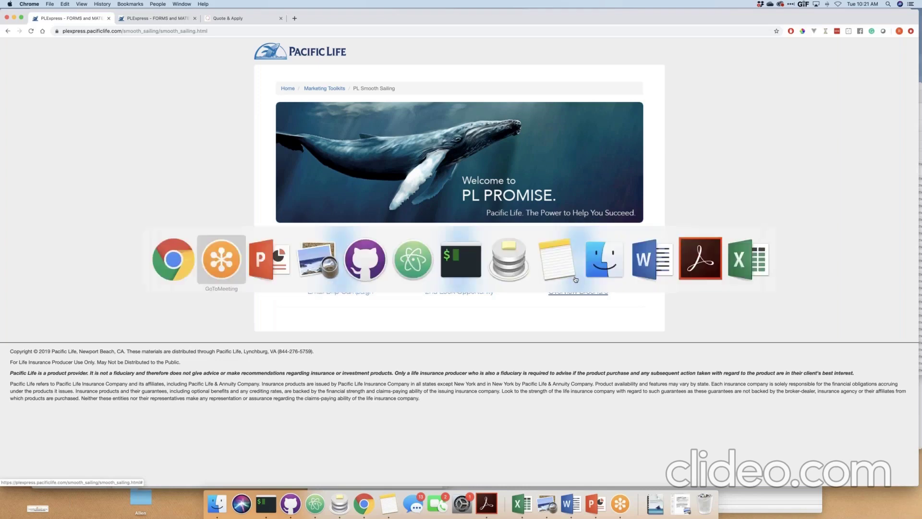
Scroll through the Smooth Sailing webinar slides PDF in Preview.
{"action": "left_click", "coordinate": [325, 269]}
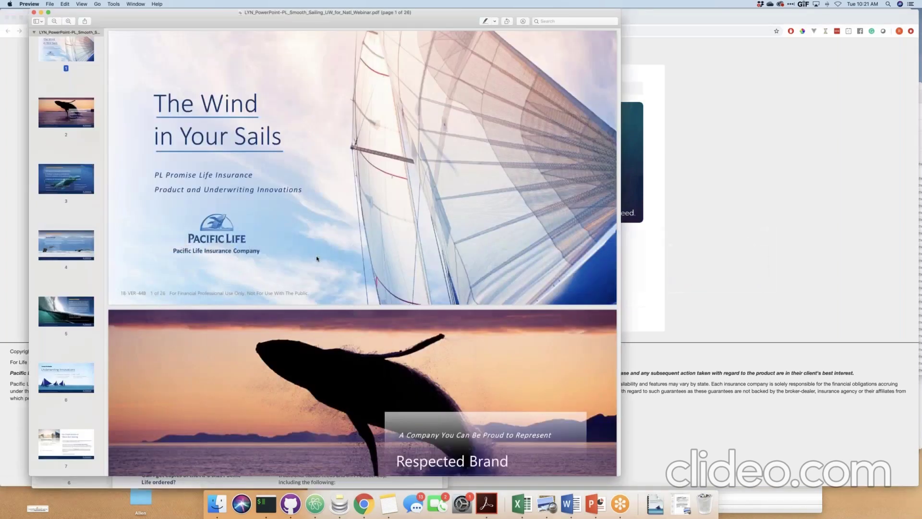
{"action": "scroll", "coordinate": [316, 259], "scroll_direction": "down", "scroll_amount": 20}
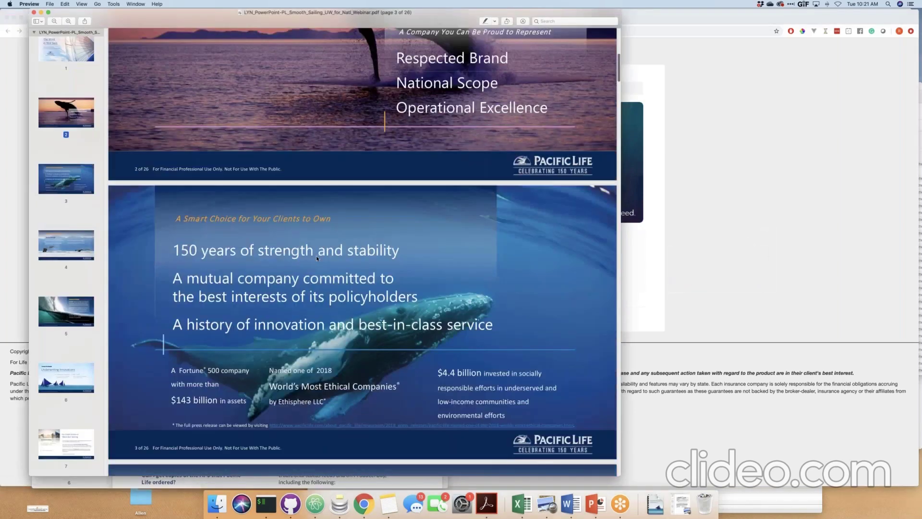
{"action": "scroll", "coordinate": [316, 258], "scroll_direction": "down", "scroll_amount": 13}
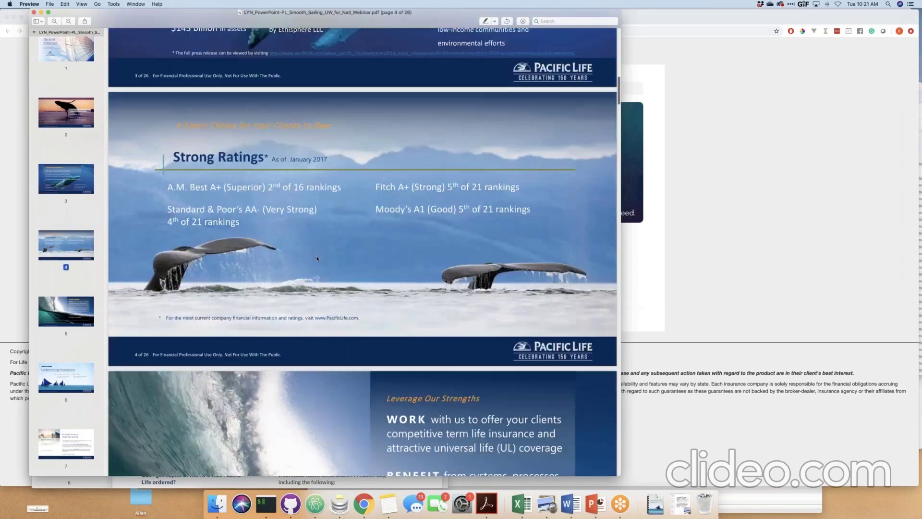
{"action": "scroll", "coordinate": [317, 258], "scroll_direction": "down", "scroll_amount": 20}
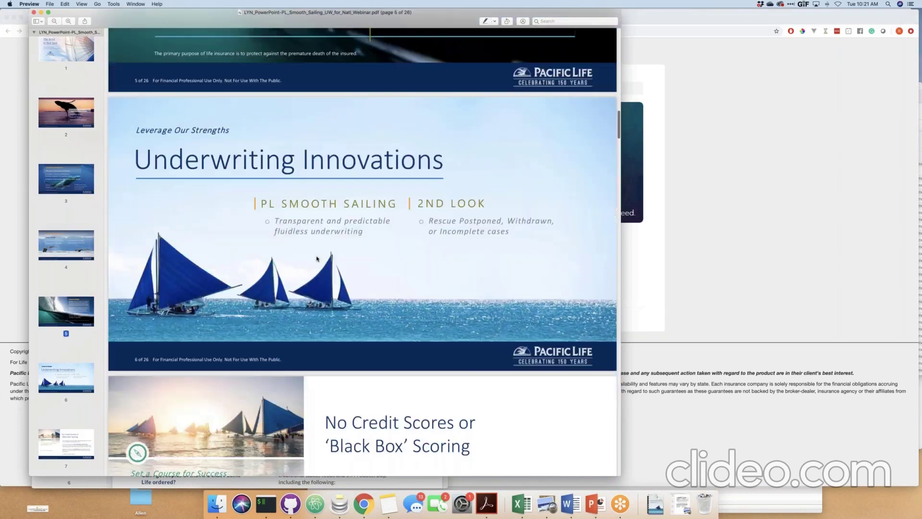
{"action": "scroll", "coordinate": [316, 258], "scroll_direction": "down", "scroll_amount": 17}
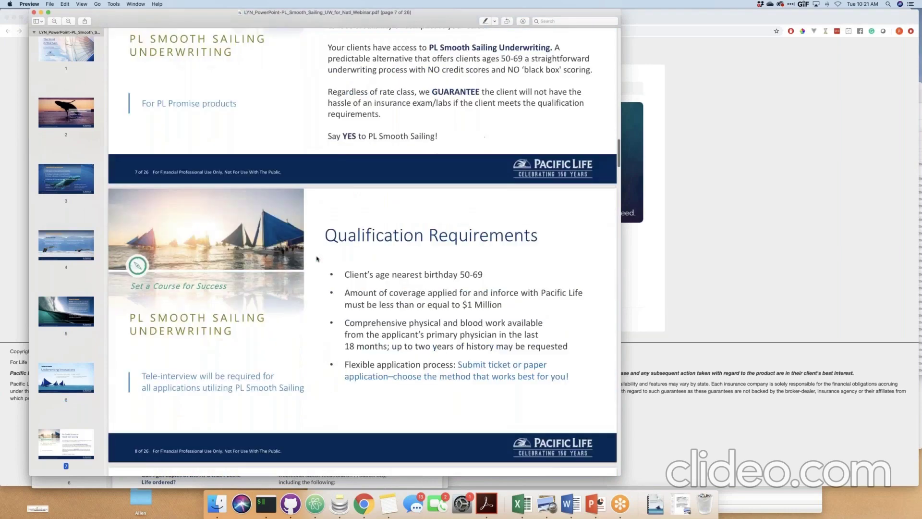
{"action": "scroll", "coordinate": [316, 259], "scroll_direction": "down", "scroll_amount": 3}
{"action": "left_click_drag", "start_coordinate": [225, 22], "coordinate": [388, 30]}
Read the Smooth Sailing overview FAQ, including teleunderwriting hours, then return to the PLexpress toolkit page.
{"action": "left_click", "coordinate": [166, 192]}
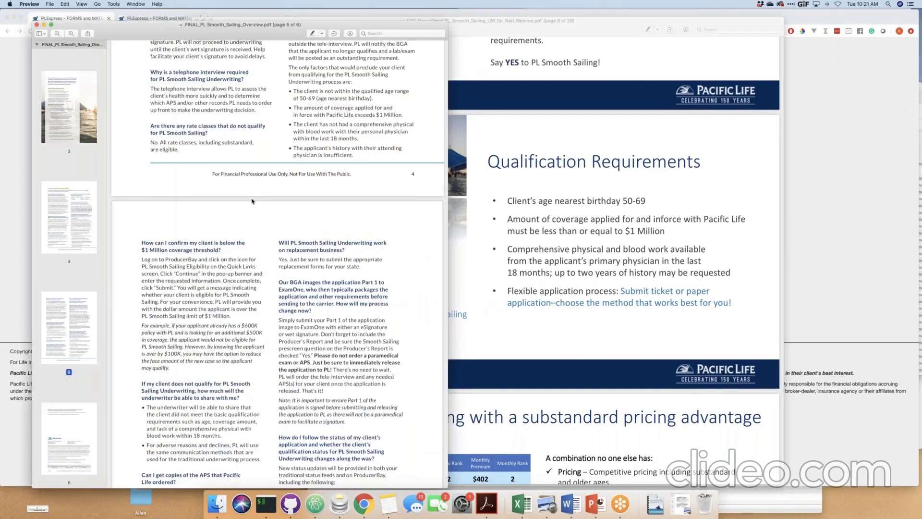
{"action": "scroll", "coordinate": [252, 201], "scroll_direction": "up", "scroll_amount": 18}
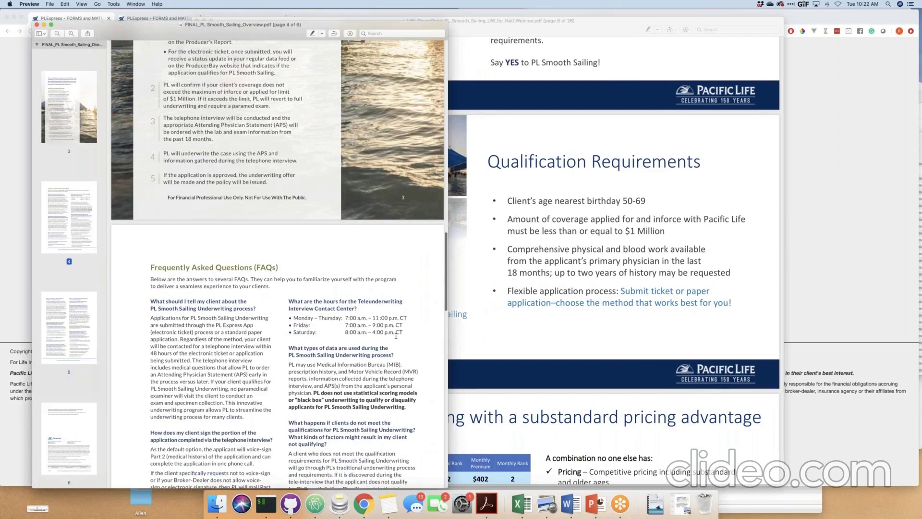
{"action": "scroll", "coordinate": [396, 335], "scroll_direction": "down", "scroll_amount": 3}
{"action": "left_click_drag", "start_coordinate": [403, 289], "coordinate": [297, 270]}
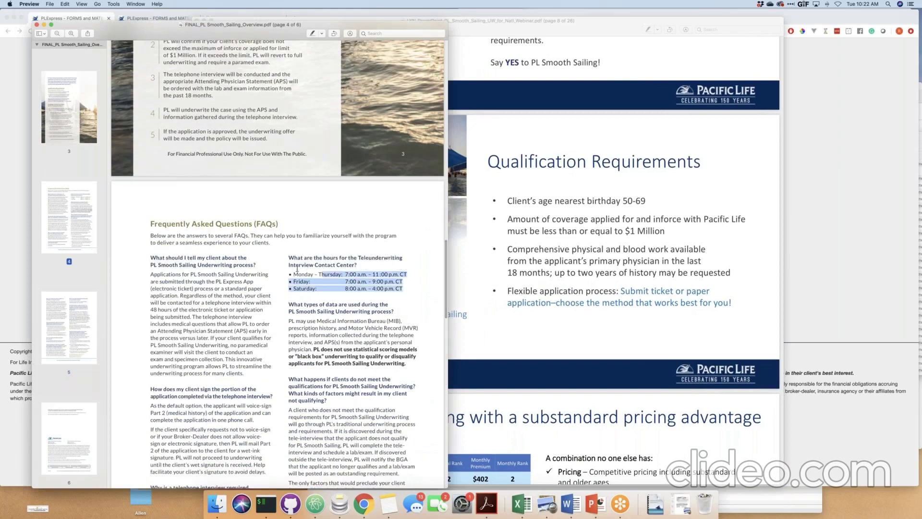
{"action": "left_click", "coordinate": [342, 283]}
{"action": "scroll", "coordinate": [342, 283], "scroll_direction": "down", "scroll_amount": 10}
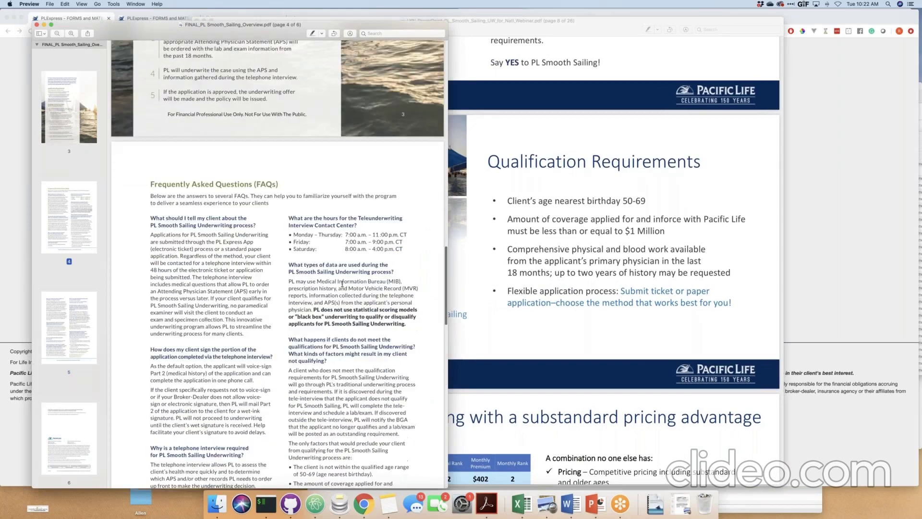
{"action": "scroll", "coordinate": [342, 283], "scroll_direction": "down", "scroll_amount": 5}
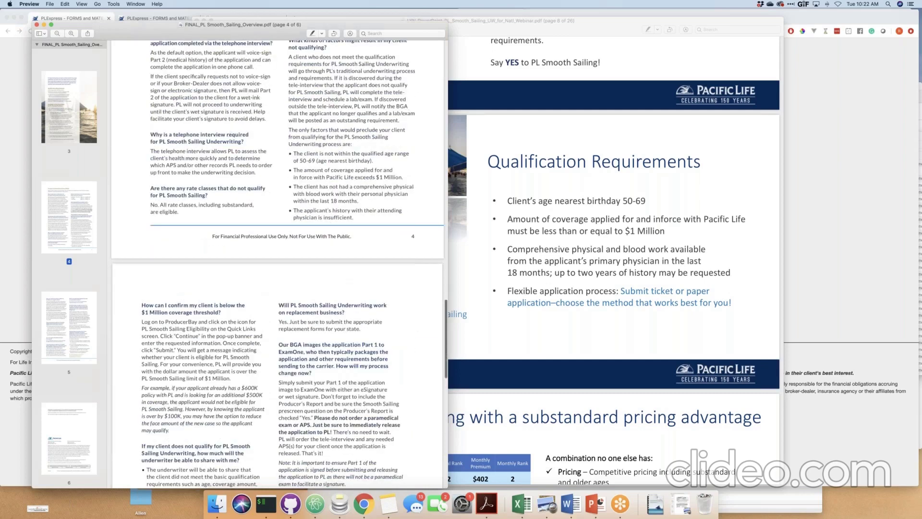
{"action": "left_click", "coordinate": [18, 187]}
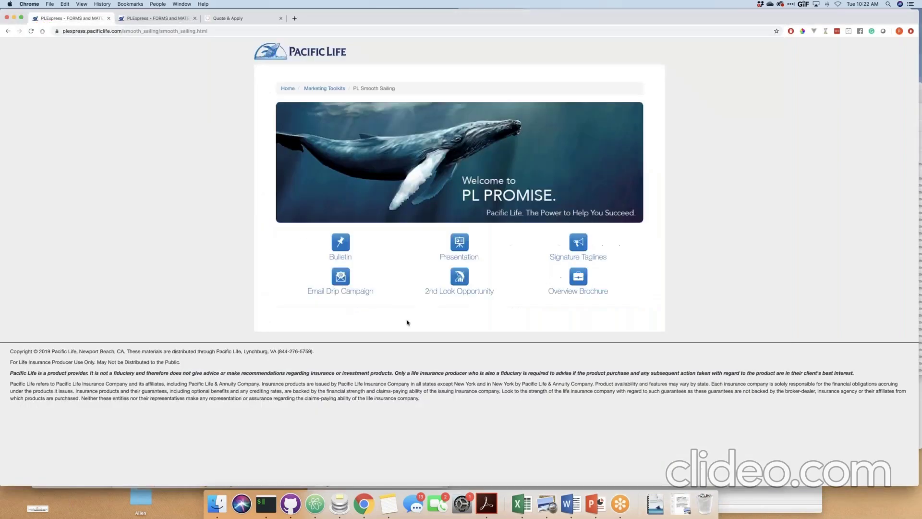
Open the Email Drip Campaign generator, keep the Email 1 template, and scroll through its preview.
{"action": "left_click", "coordinate": [351, 294]}
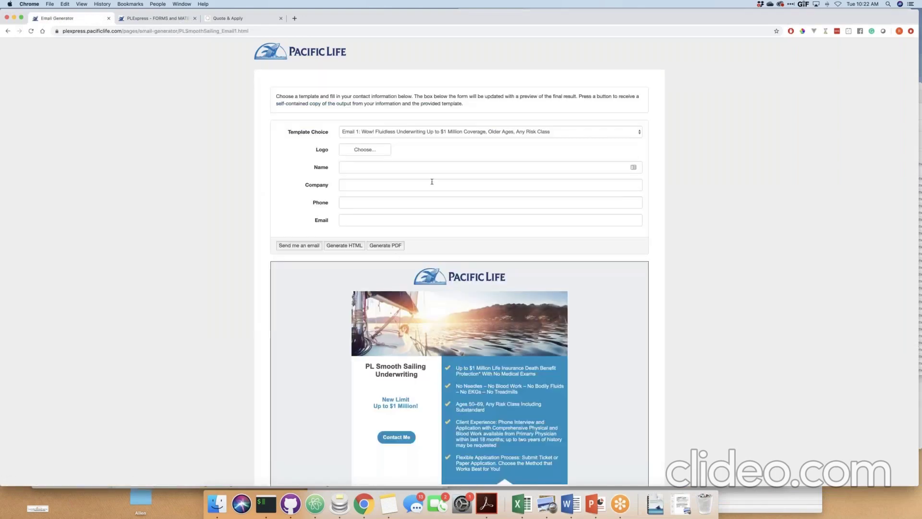
{"action": "left_click", "coordinate": [385, 132]}
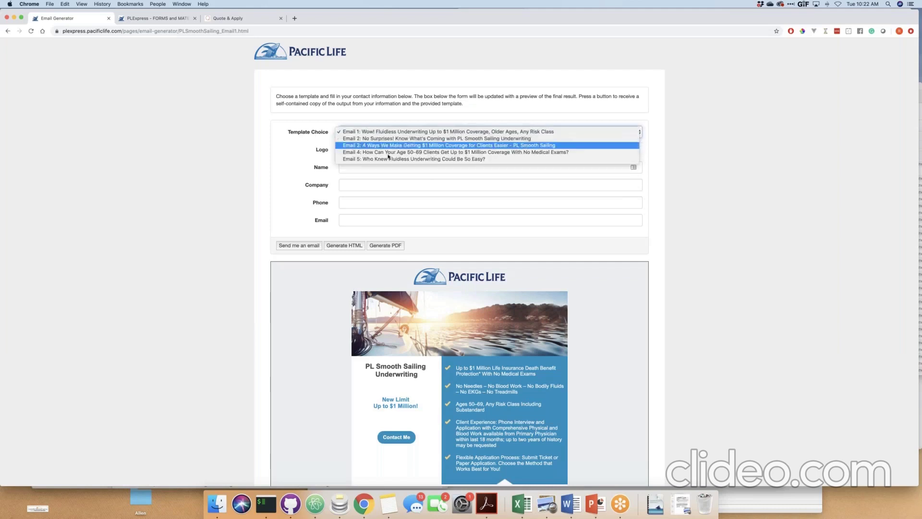
{"action": "left_click", "coordinate": [300, 171]}
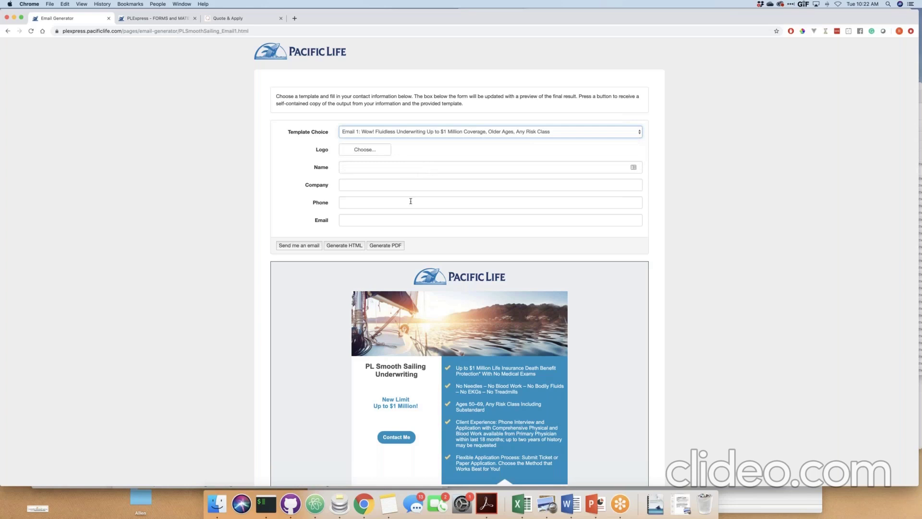
{"action": "scroll", "coordinate": [420, 214], "scroll_direction": "down", "scroll_amount": 3}
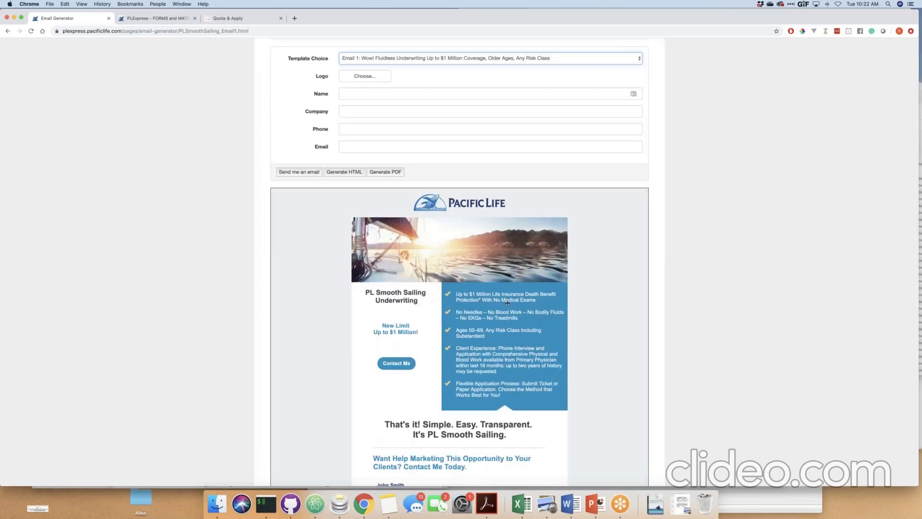
{"action": "scroll", "coordinate": [507, 302], "scroll_direction": "down", "scroll_amount": 2}
{"action": "scroll", "coordinate": [528, 319], "scroll_direction": "down", "scroll_amount": 1}
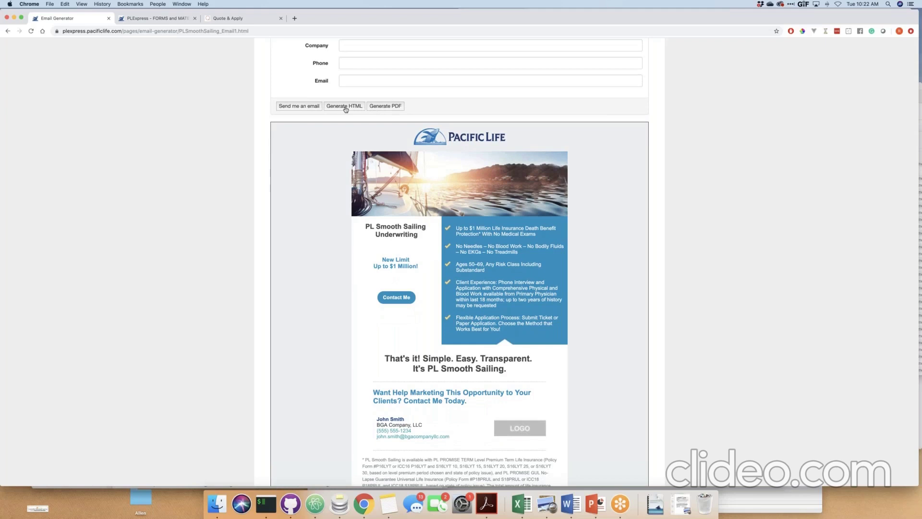
{"action": "scroll", "coordinate": [431, 221], "scroll_direction": "down", "scroll_amount": 2}
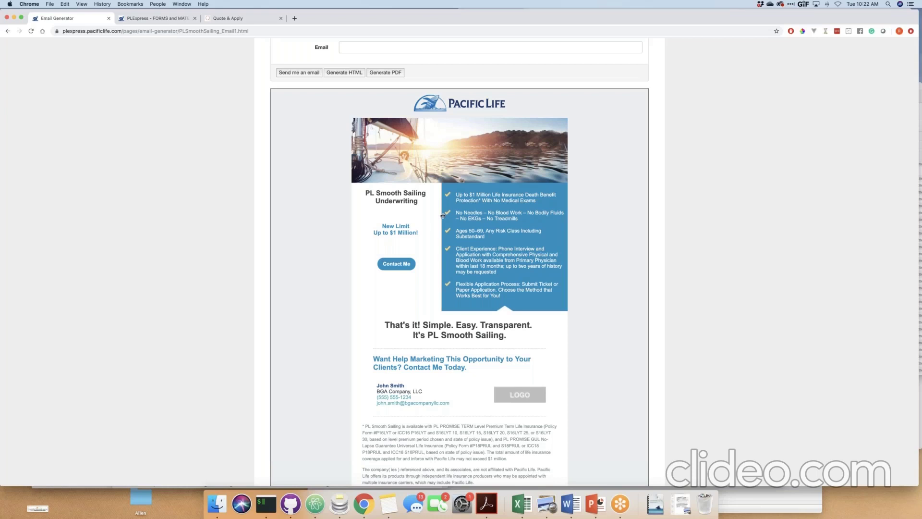
{"action": "scroll", "coordinate": [457, 222], "scroll_direction": "up", "scroll_amount": 1}
{"action": "scroll", "coordinate": [457, 222], "scroll_direction": "up", "scroll_amount": 5}
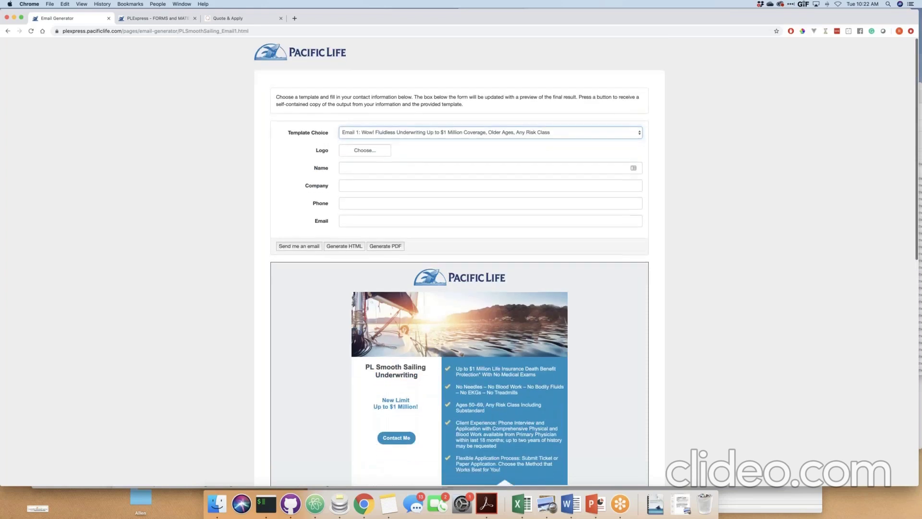
{"action": "left_click", "coordinate": [132, 120]}
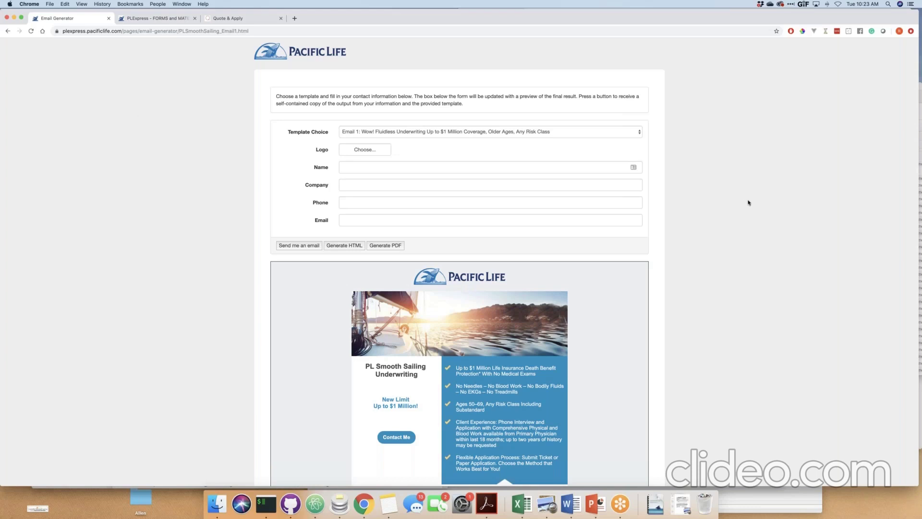
{"action": "left_click", "coordinate": [807, 169]}
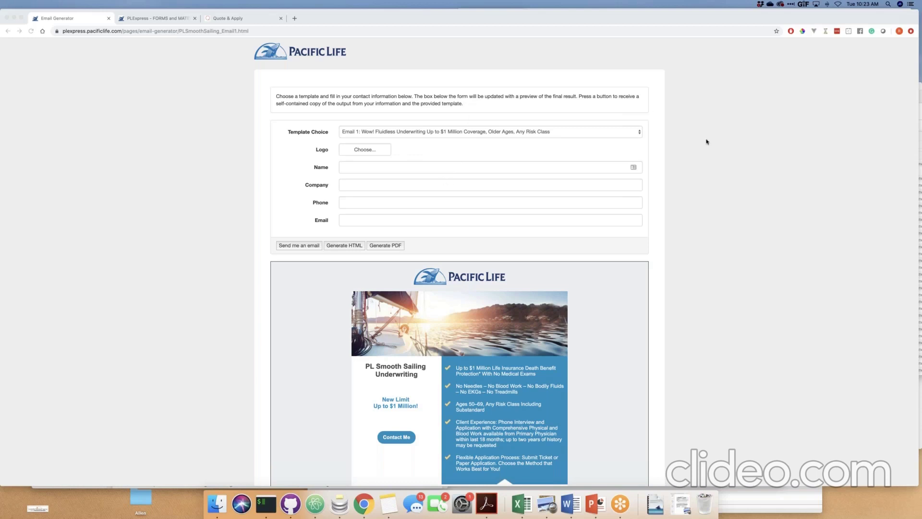
Start the Quote & Apply consumer demo and enter the client name 'Sample Client'.
{"action": "left_click", "coordinate": [694, 117]}
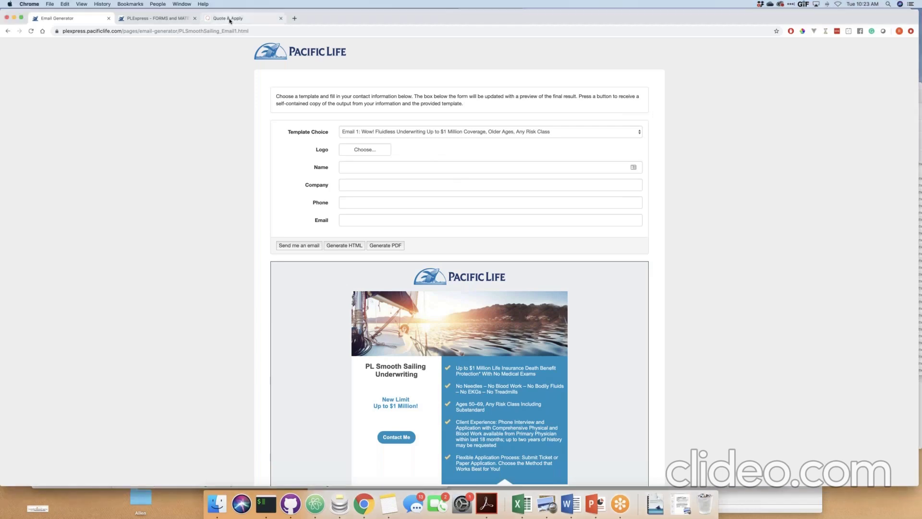
{"action": "left_click", "coordinate": [230, 19]}
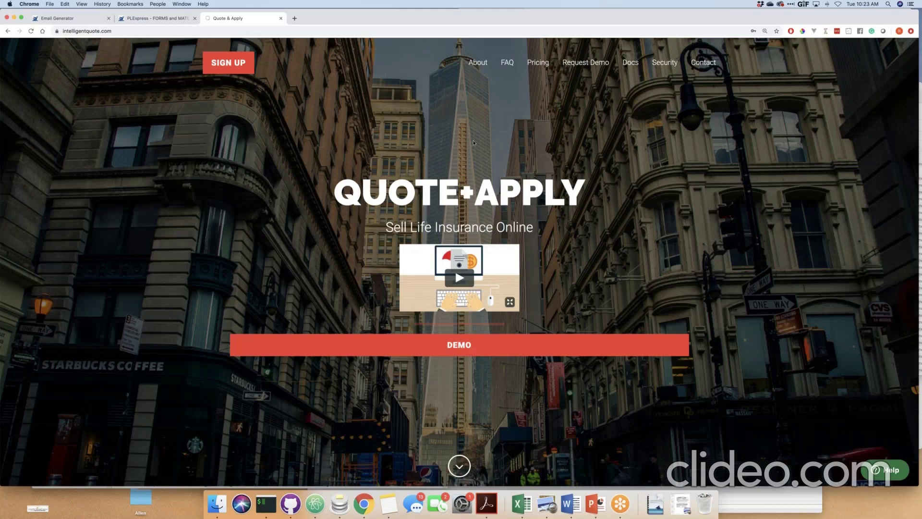
{"action": "left_click", "coordinate": [360, 345]}
{"action": "left_click", "coordinate": [358, 182]}
{"action": "type", "text": "Sample"}
{"action": "key", "text": "Tab"}
{"action": "type", "text": "Client"}
{"action": "key", "text": "Return"}
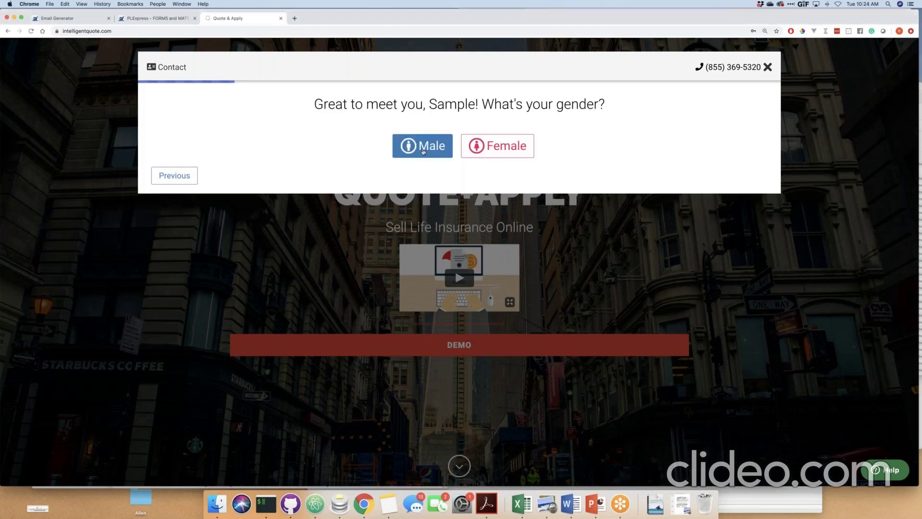
Choose Male, rate the client's health, answer the nicotine question, and skip height and weight.
{"action": "left_click", "coordinate": [395, 144]}
{"action": "left_click", "coordinate": [175, 175]}
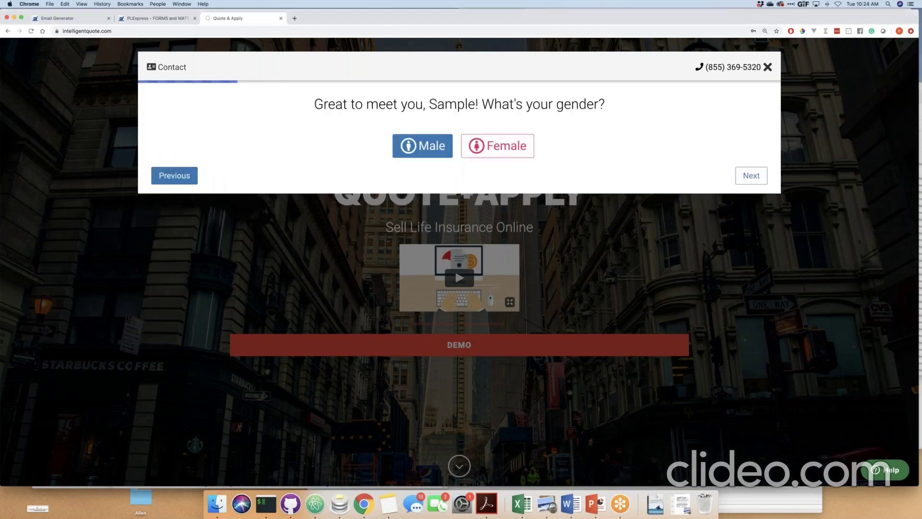
{"action": "left_click", "coordinate": [494, 144]}
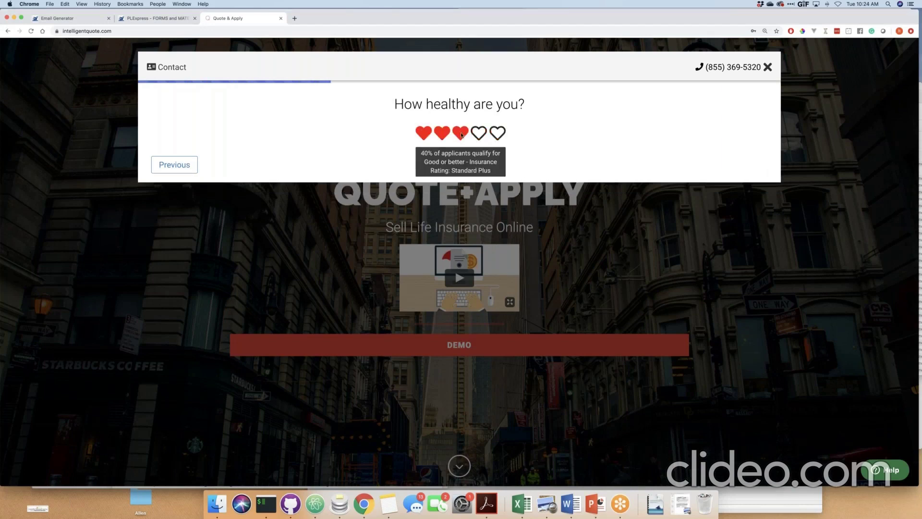
{"action": "left_click", "coordinate": [461, 135]}
{"action": "left_click", "coordinate": [383, 133]}
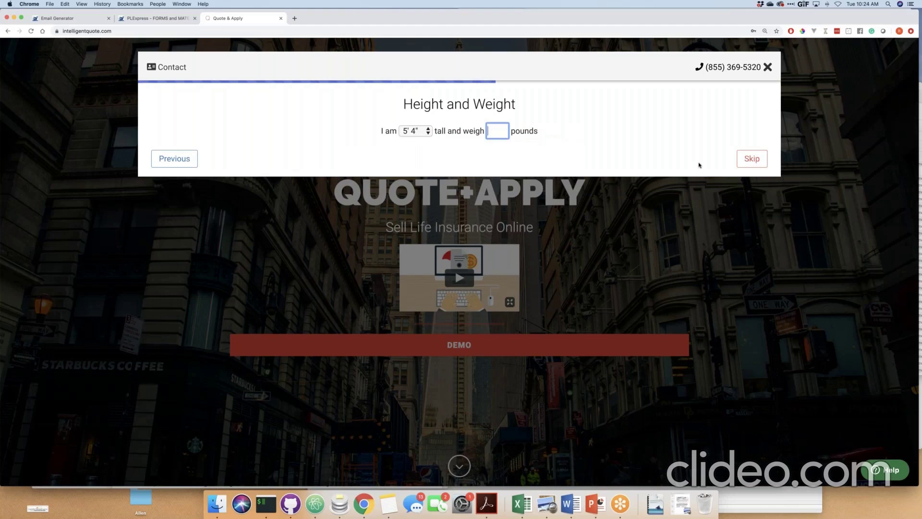
{"action": "left_click", "coordinate": [742, 160]}
Enter the date of birth January 4, 1980 and submit it.
{"action": "key", "text": "j"}
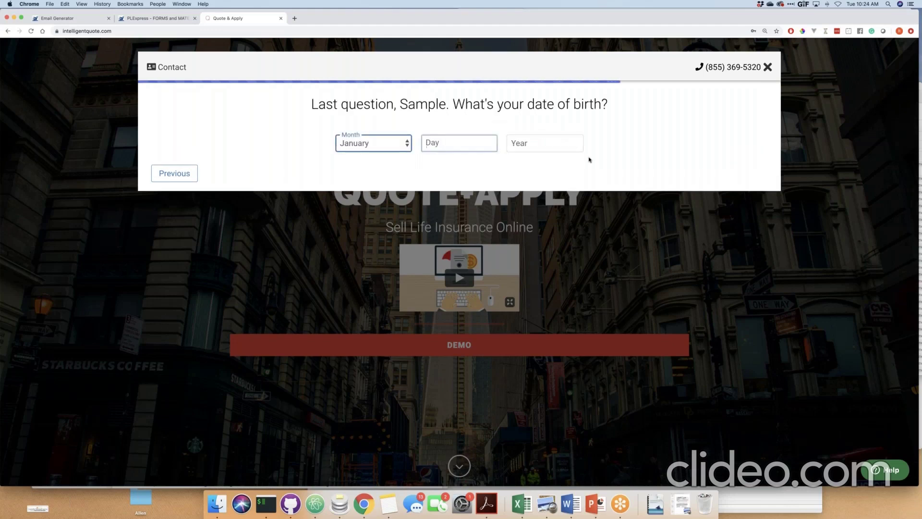
{"action": "type", "text": "4"}
{"action": "key", "text": "Tab"}
{"action": "type", "text": "1980"}
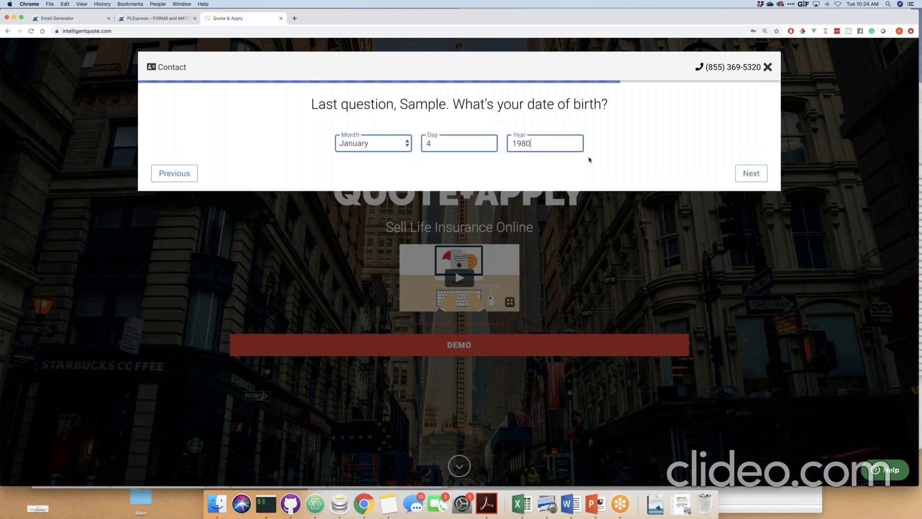
{"action": "left_click", "coordinate": [751, 173]}
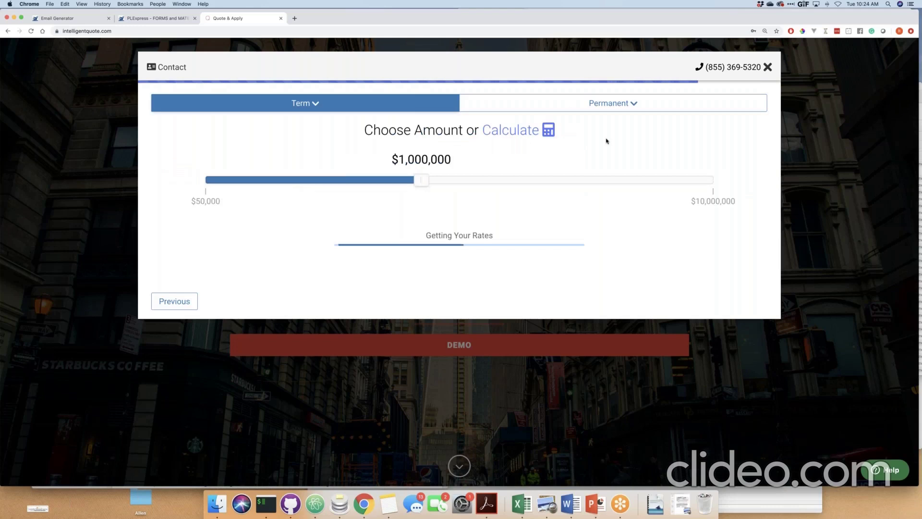
Choose Accumulation IUL with a $600 monthly contribution, getting John Hancock's $250,530 death benefit quote.
{"action": "left_click", "coordinate": [610, 105]}
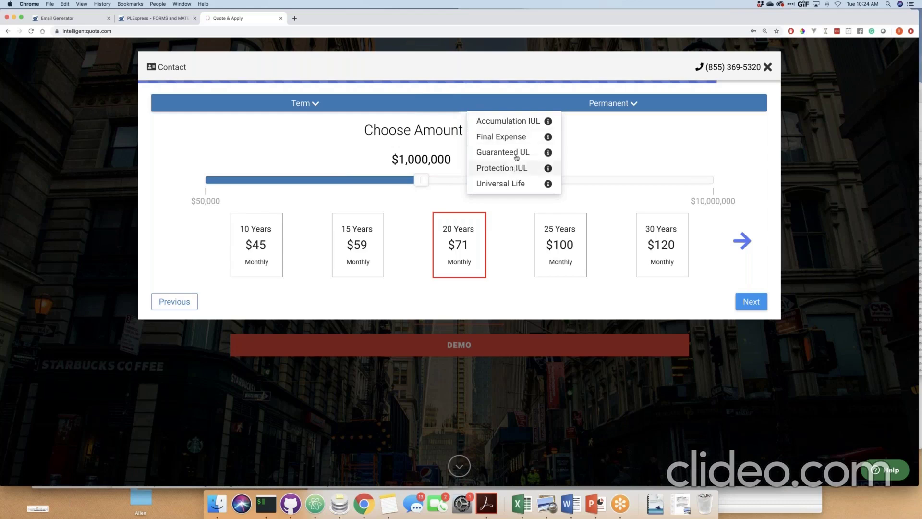
{"action": "left_click", "coordinate": [513, 123]}
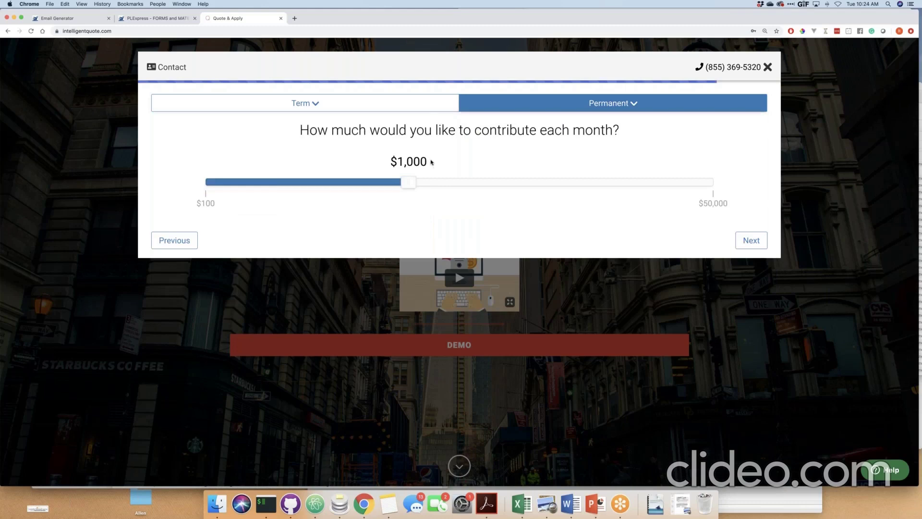
{"action": "left_click_drag", "start_coordinate": [412, 181], "coordinate": [326, 183]}
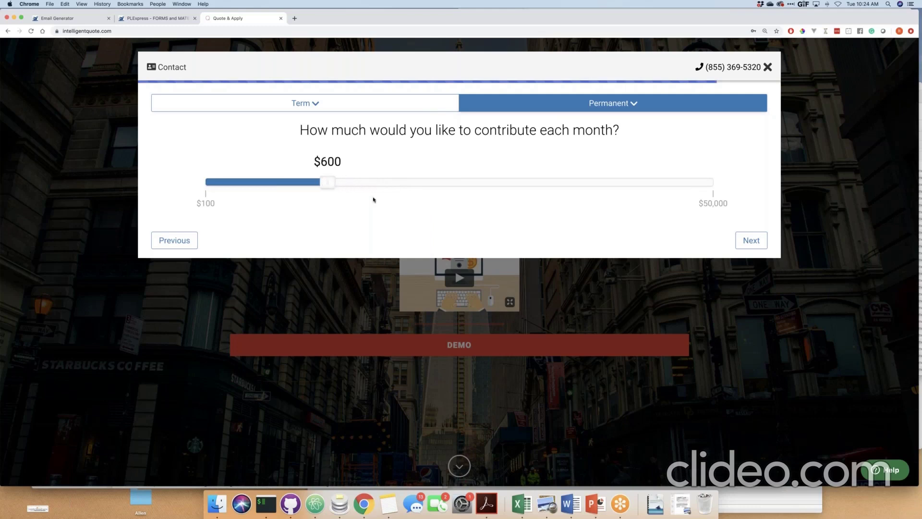
{"action": "left_click", "coordinate": [755, 245]}
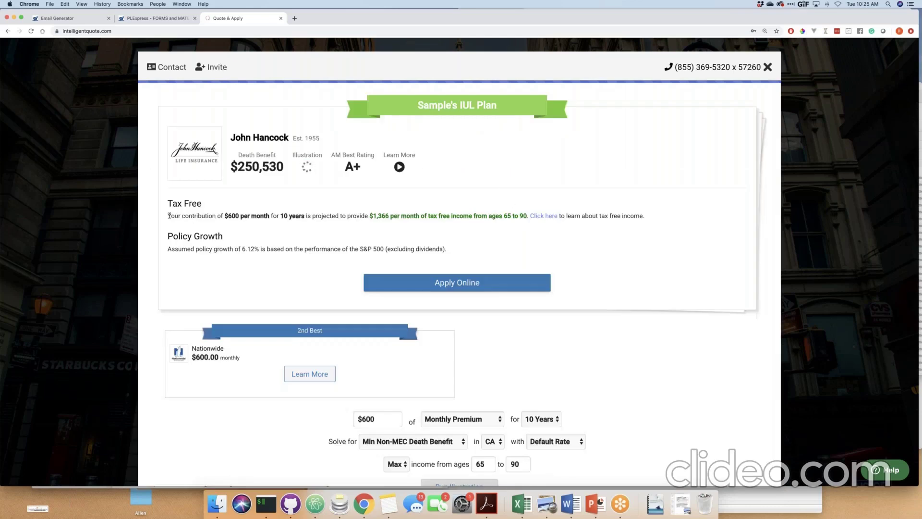
{"action": "left_click_drag", "start_coordinate": [170, 216], "coordinate": [240, 216]}
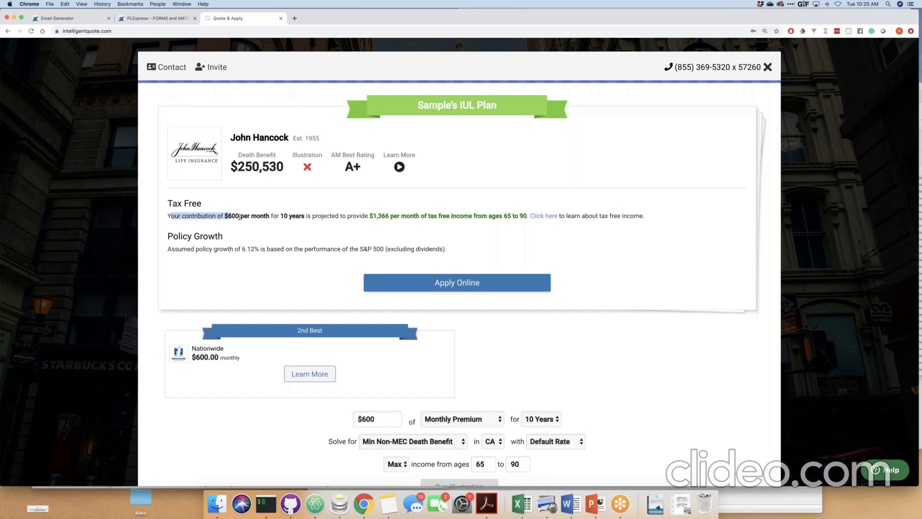